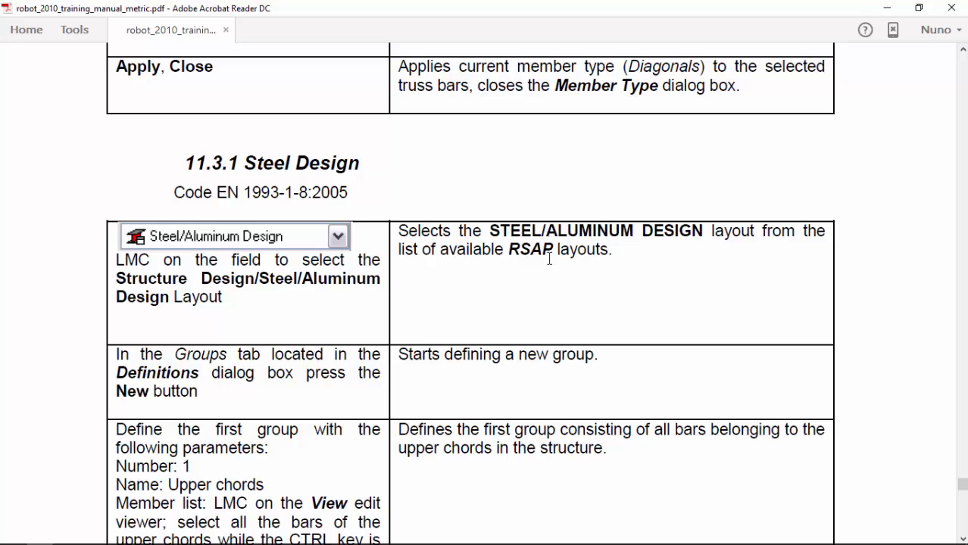
Step: Switch from the training manual to Robot Structural Analysis and open the Steel/Aluminum Design layout
mouse_move(347, 148)
left_mouse_down()
mouse_move(307, 133)
mouse_move(170, 202)
mouse_move(383, 177)
mouse_move(291, 126)
left_mouse_up()
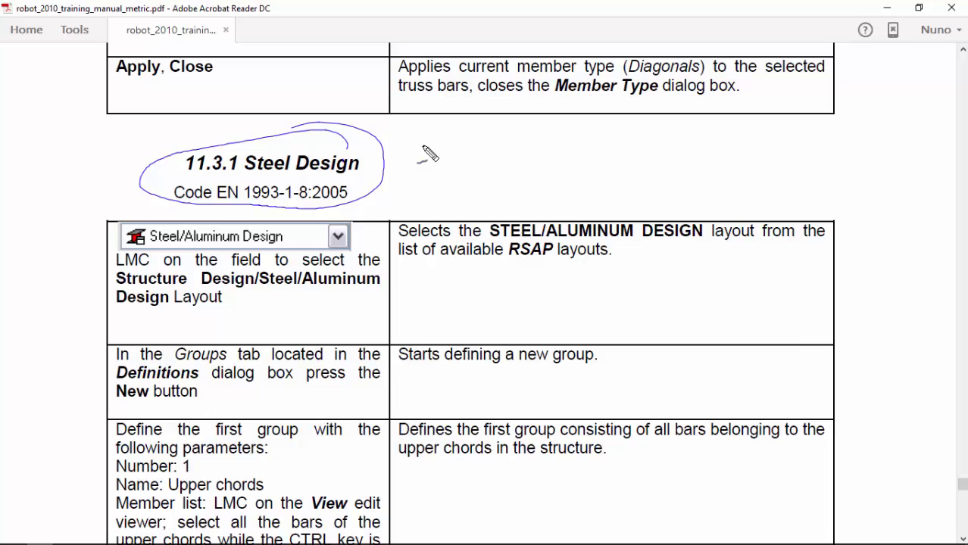
key("Escape")
key("alt+Tab")
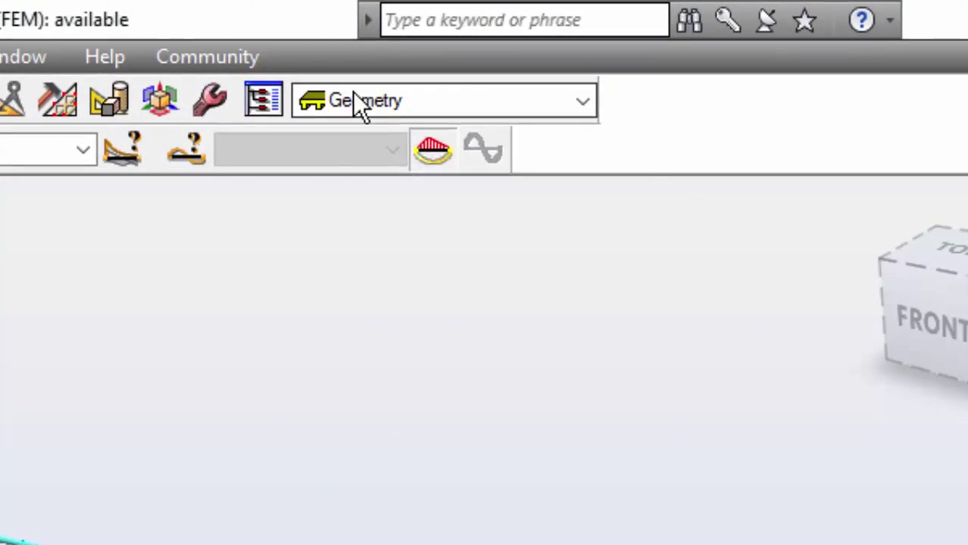
left_click(615, 46)
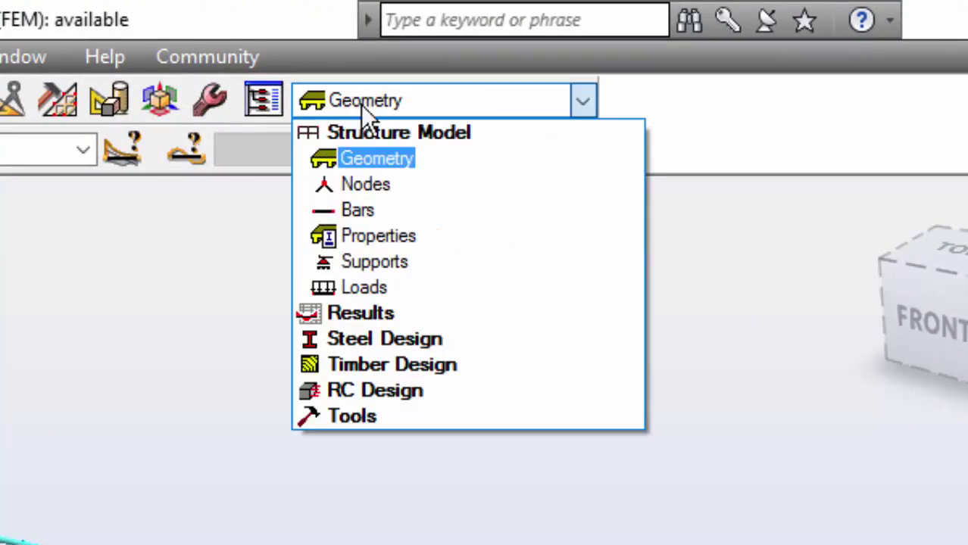
left_click(376, 338)
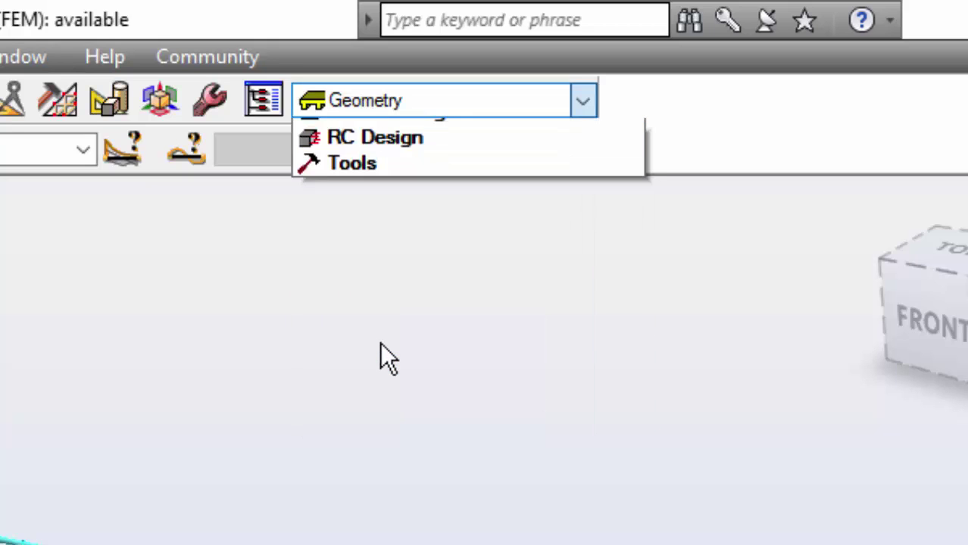
left_click(385, 227)
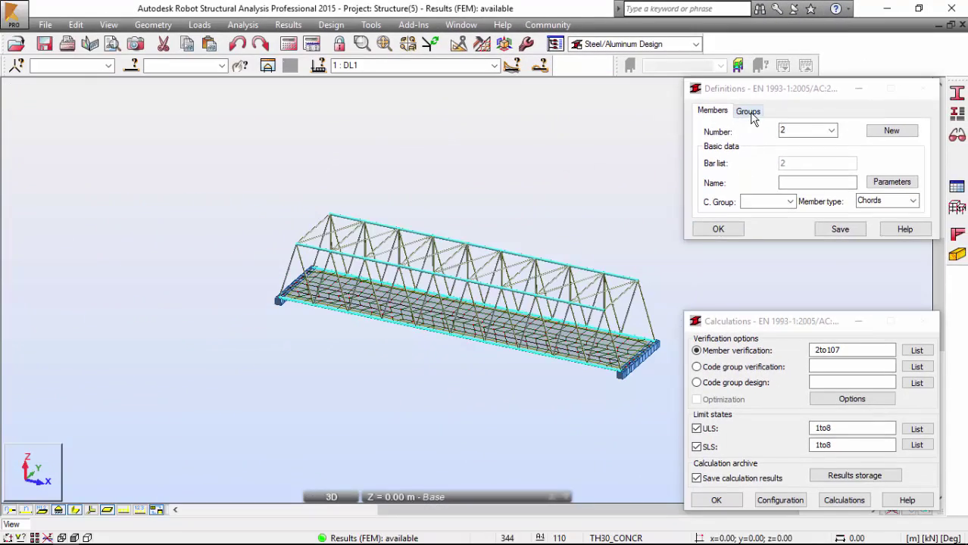
Step: Create design group 1, name it "Upper Chords" and assign it the material Steel EC3 Steel S235
left_click(748, 113)
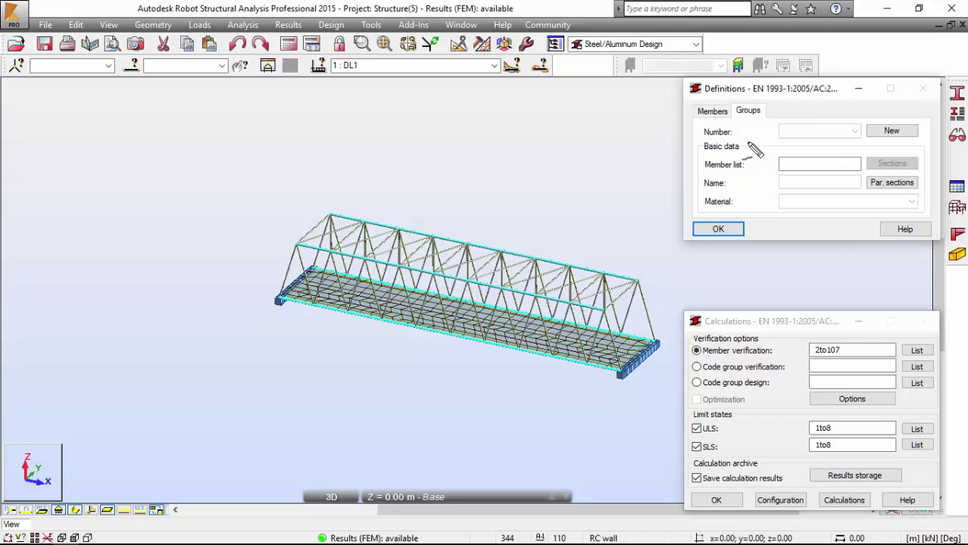
mouse_move(852, 67)
left_mouse_down()
mouse_move(698, 68)
mouse_move(637, 135)
mouse_move(695, 237)
mouse_move(781, 273)
mouse_move(902, 275)
mouse_move(941, 232)
mouse_move(909, 120)
mouse_move(843, 42)
left_mouse_up()
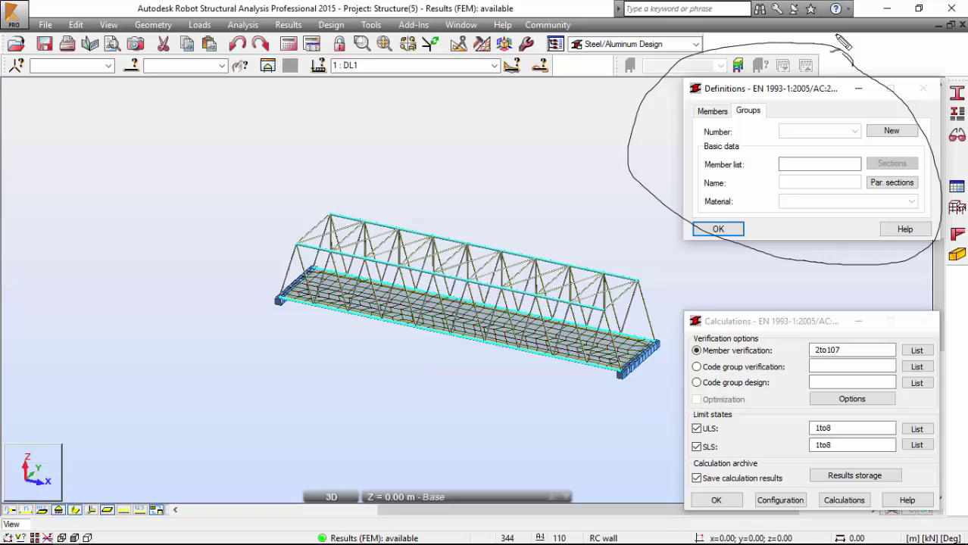
key("e")
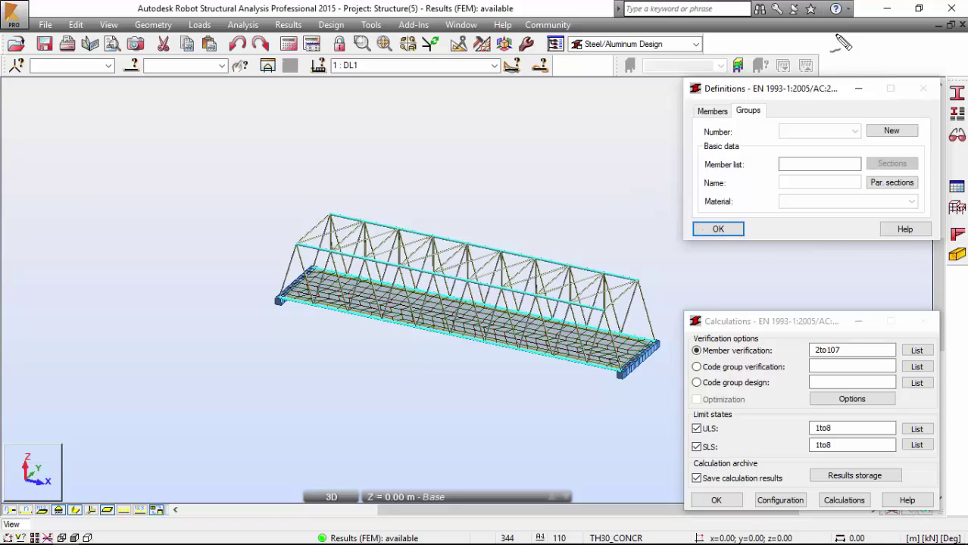
left_click(890, 132)
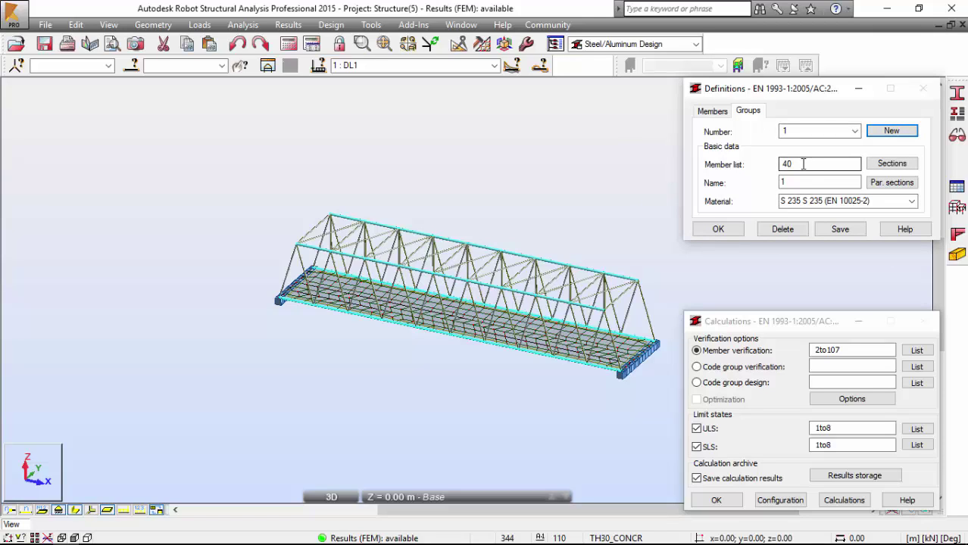
key("Tab")
key("Tab")
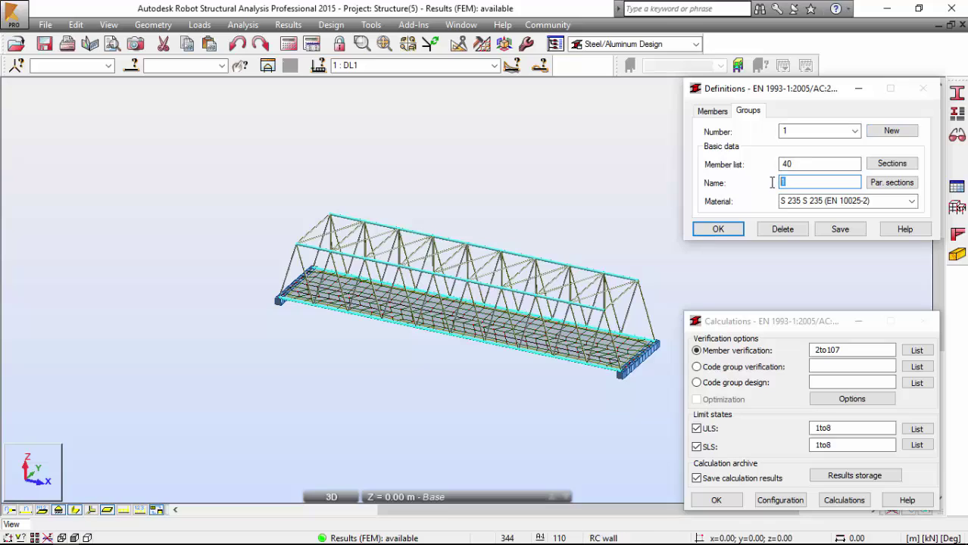
type("Upper Chords")
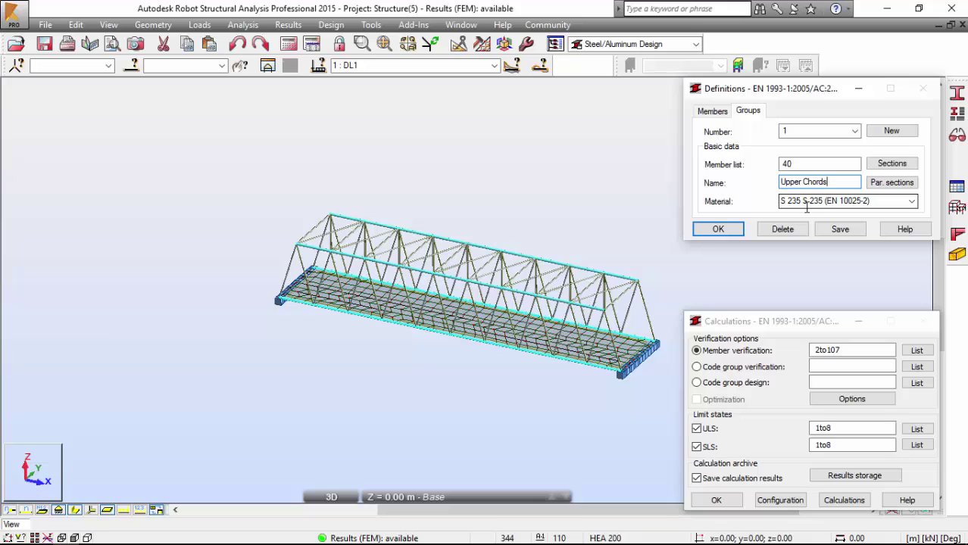
left_click(807, 202)
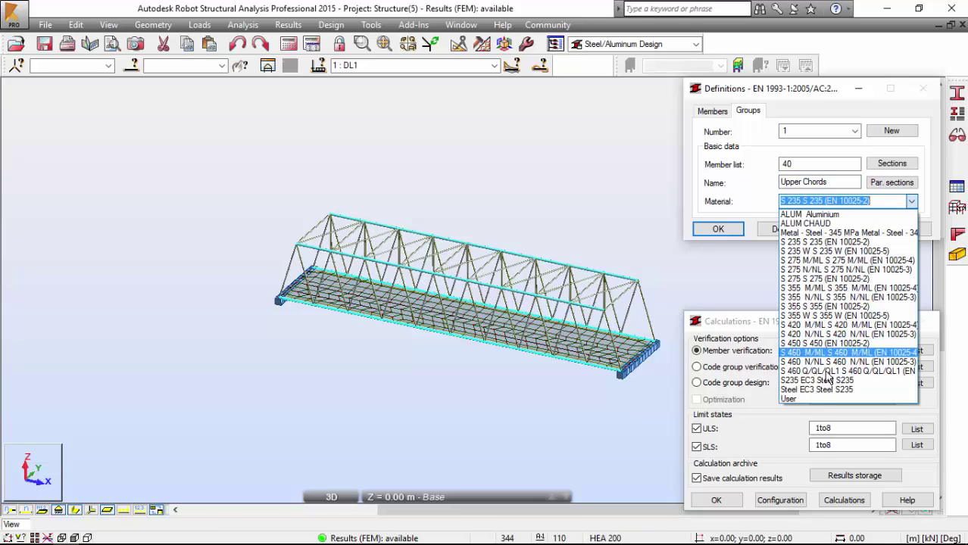
left_click(827, 393)
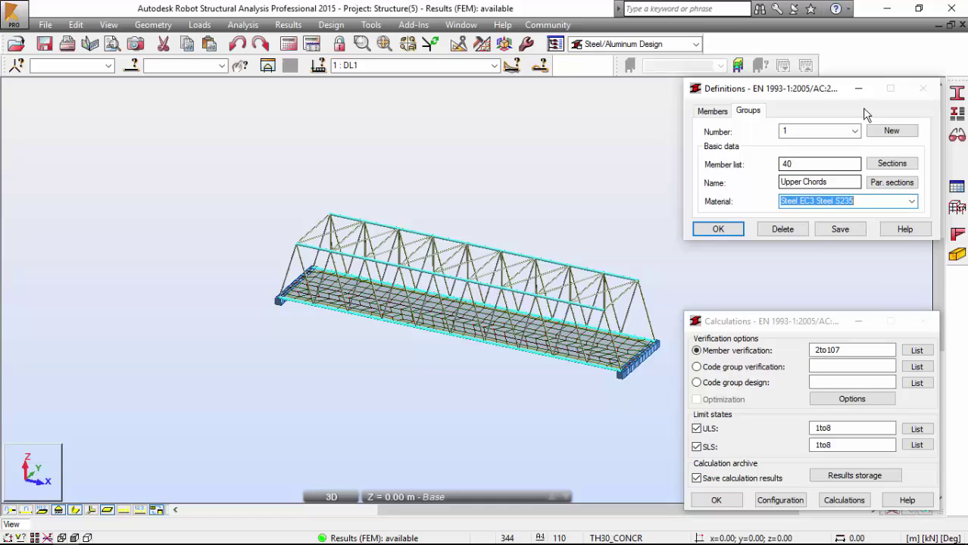
Step: Replace the group's member list with the upper chord bars 11to19 51to59, selected at both upper corners of the truss's right view
double_click(784, 166)
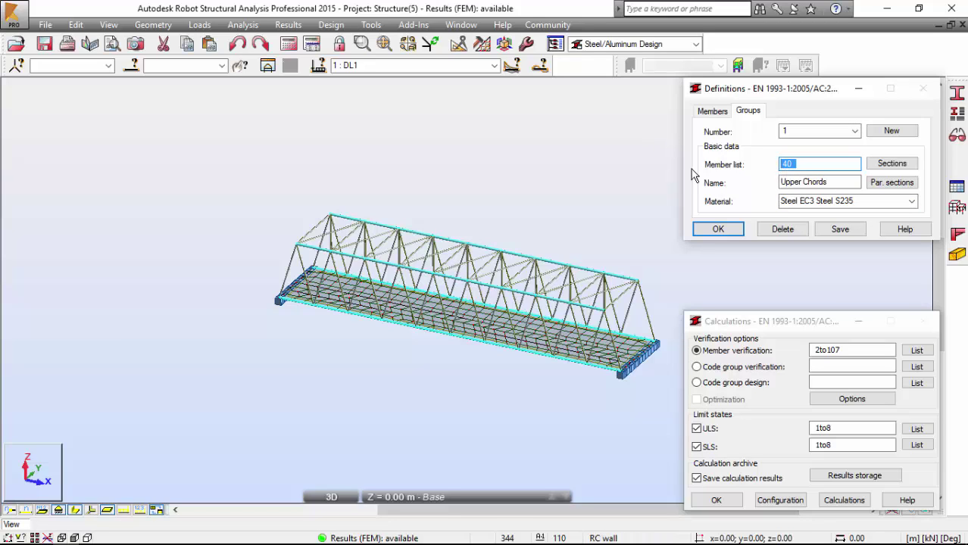
left_click_drag(647, 158, 572, 169)
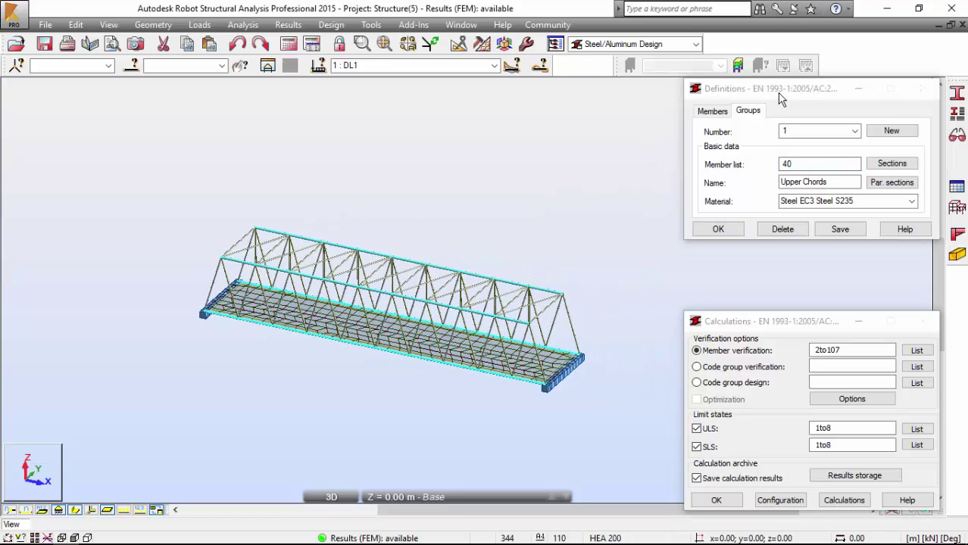
left_click_drag(779, 97, 740, 159)
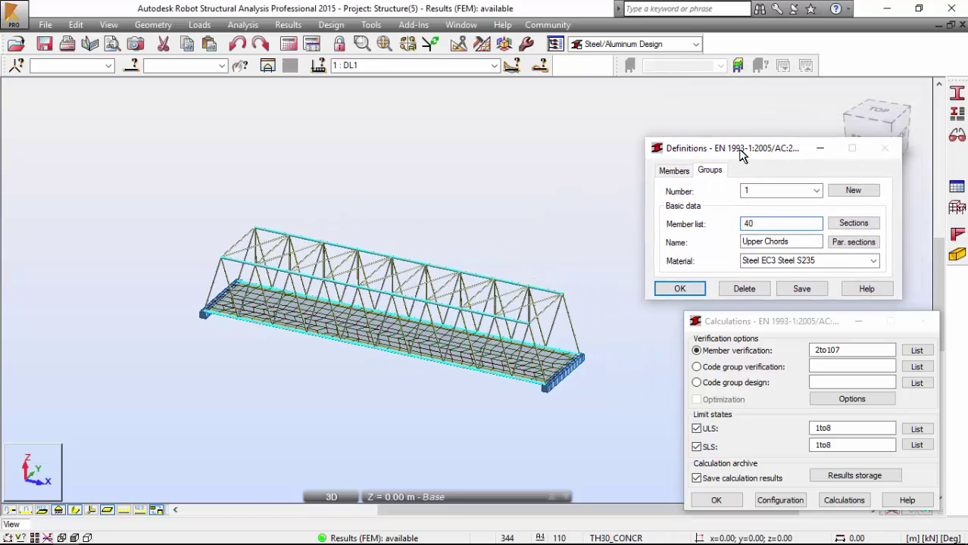
middle_click_drag(583, 220, 610, 219, "shift")
left_click(739, 224)
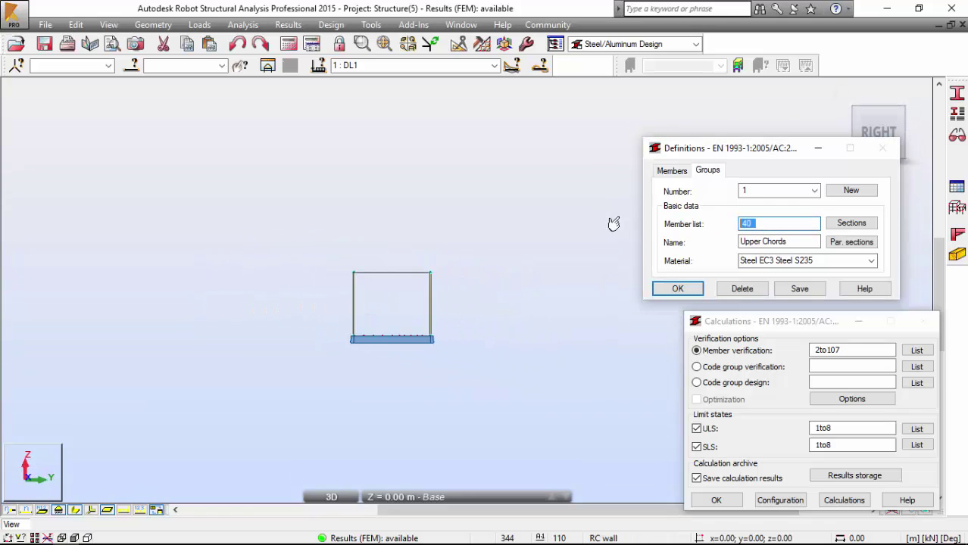
left_click(545, 256)
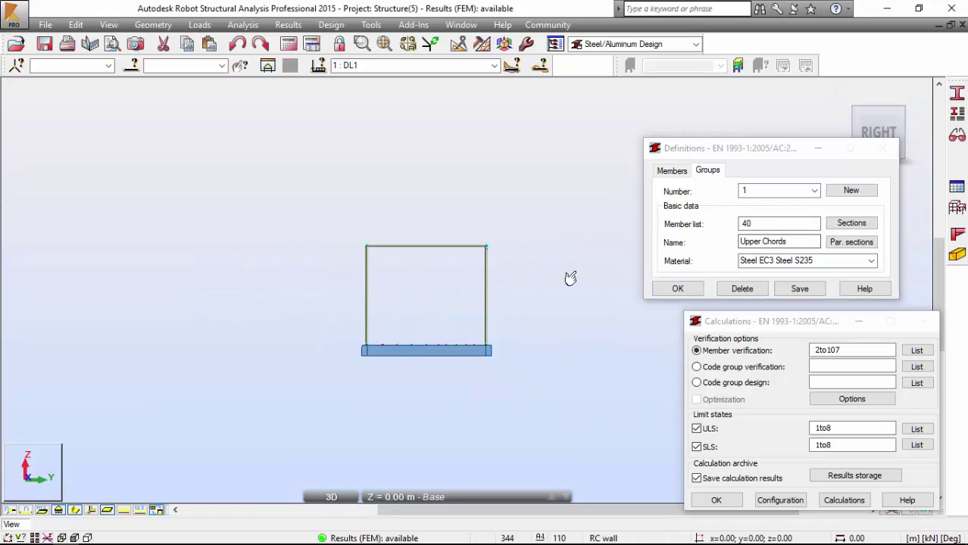
left_click(750, 224)
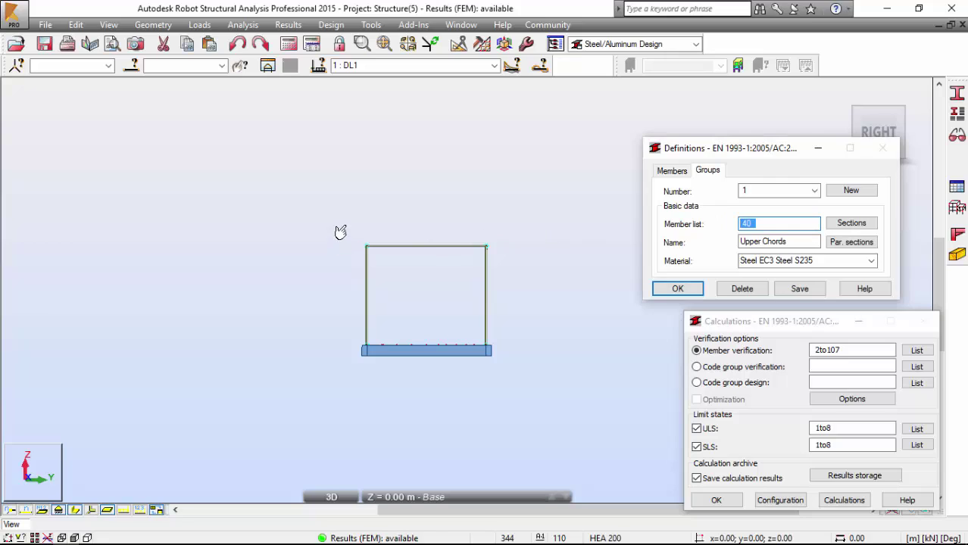
left_click_drag(345, 226, 383, 270)
left_click_drag(471, 227, 514, 275)
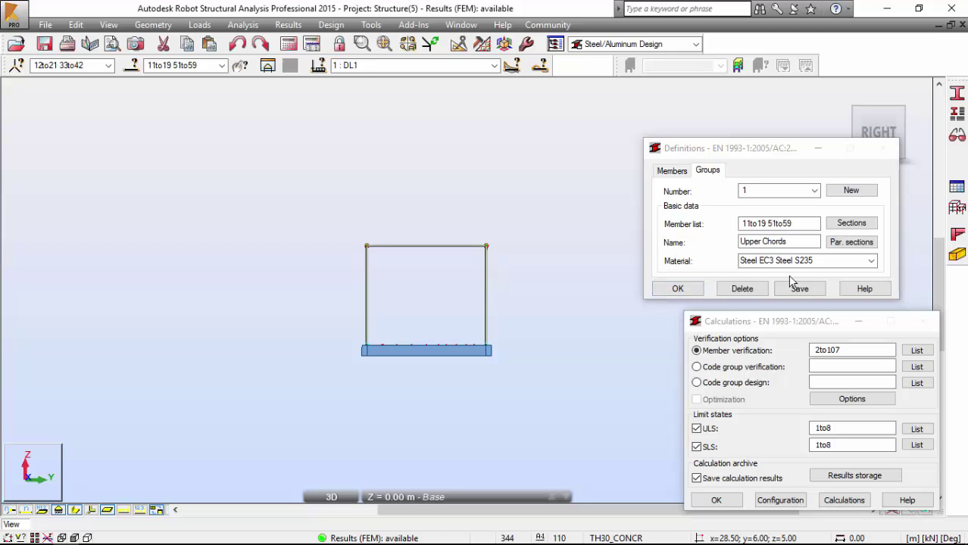
Step: Show the TRON tube family from the Europe database in the section selection for the Upper Chords group
left_click(851, 223)
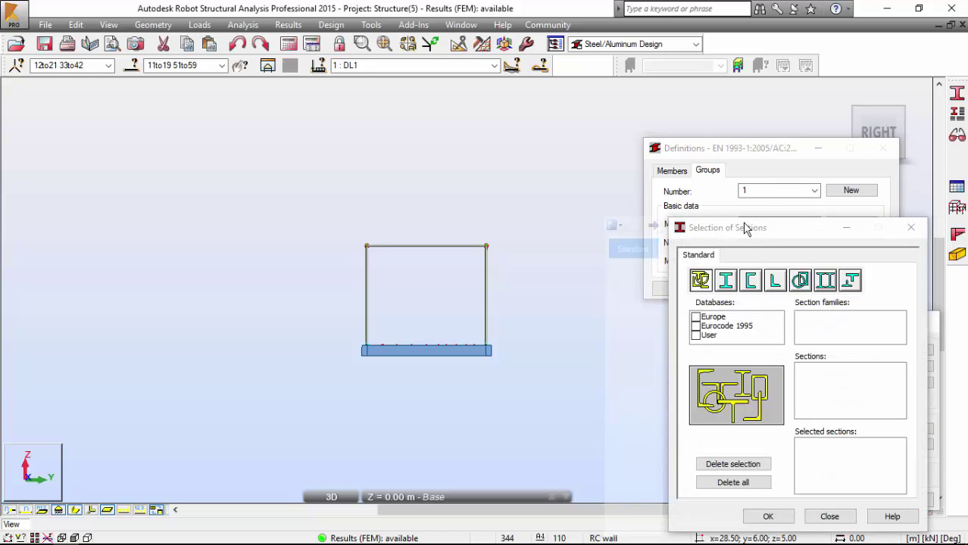
left_click_drag(746, 229, 532, 88)
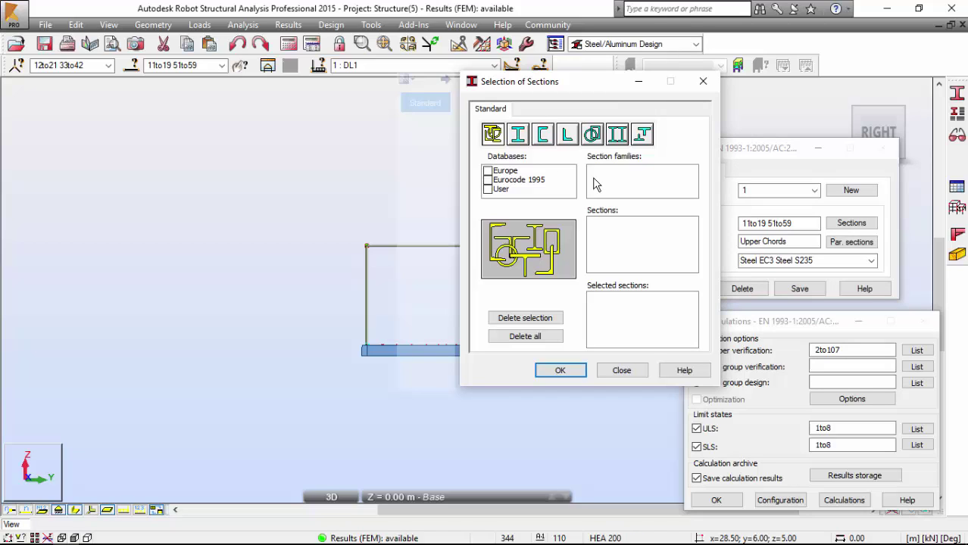
left_click(593, 135)
left_click(489, 172)
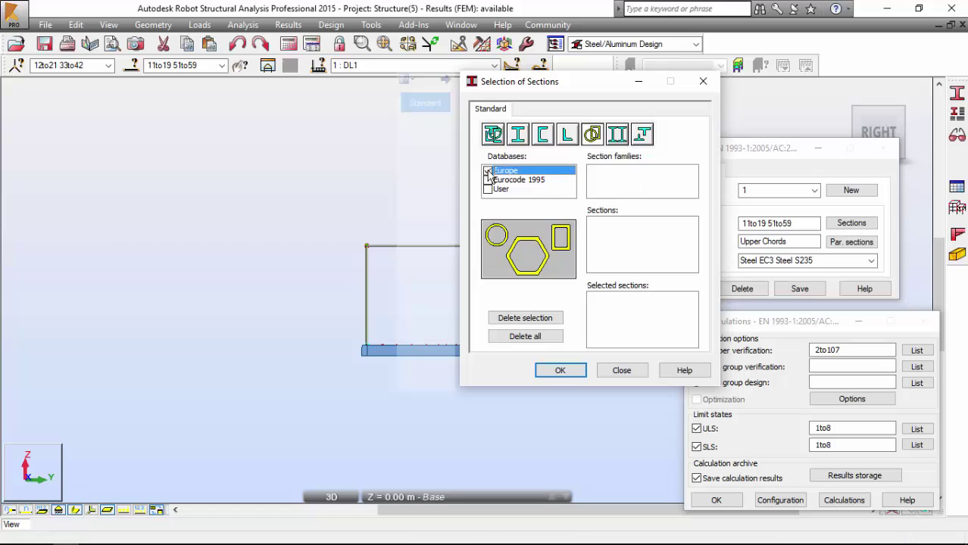
left_click(691, 192)
left_click(691, 192)
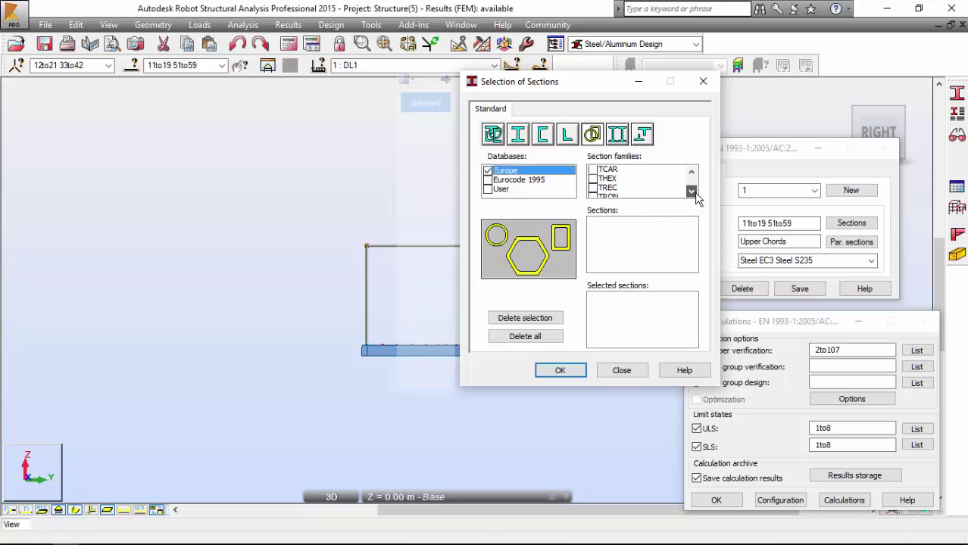
left_click(691, 192)
left_click(618, 190)
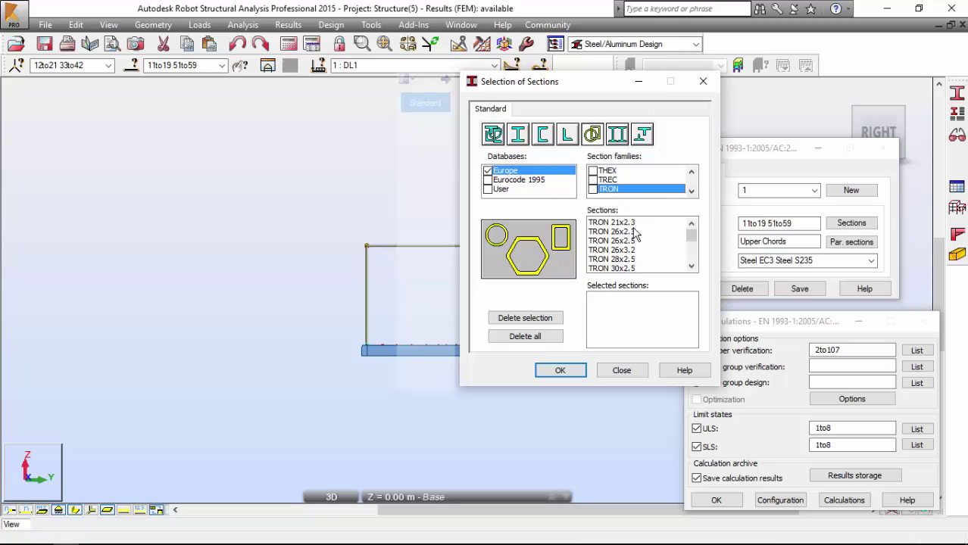
Step: Add TRON 33x3.2, TRON 33x4 and larger TRON sections up to TRON 406x8 to the Upper Chords group, and confirm the group definition
left_click(691, 266)
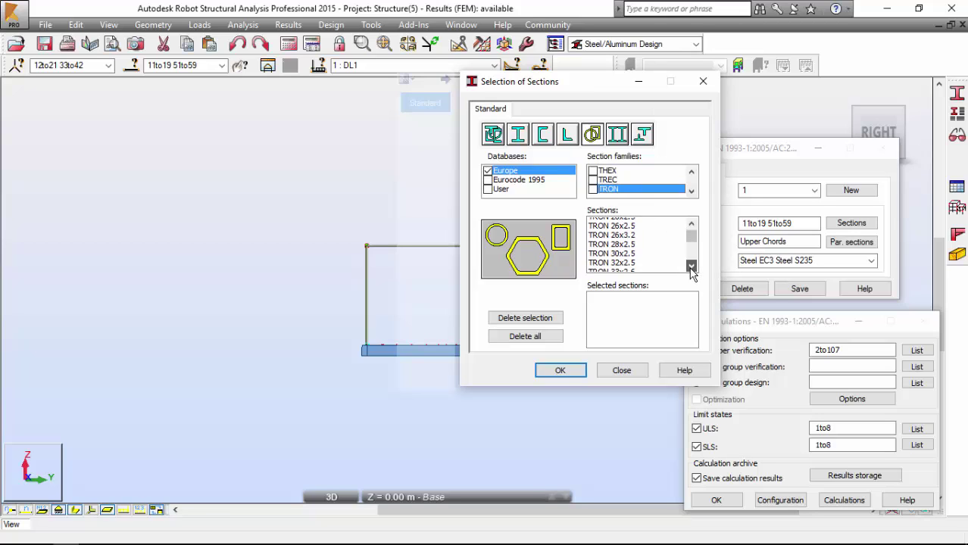
left_click(691, 266)
left_click(690, 266)
left_click(691, 266)
left_click(691, 266)
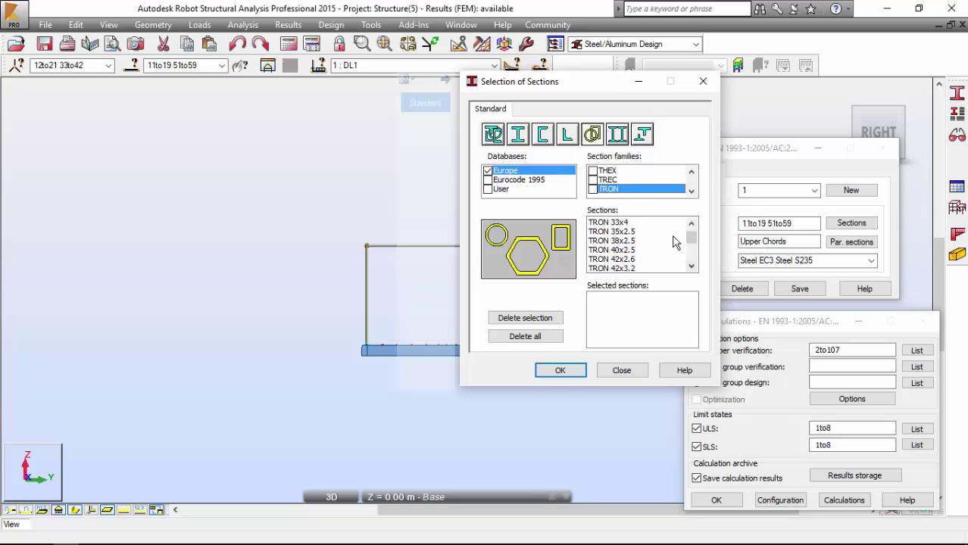
left_click(692, 225)
double_click(634, 222)
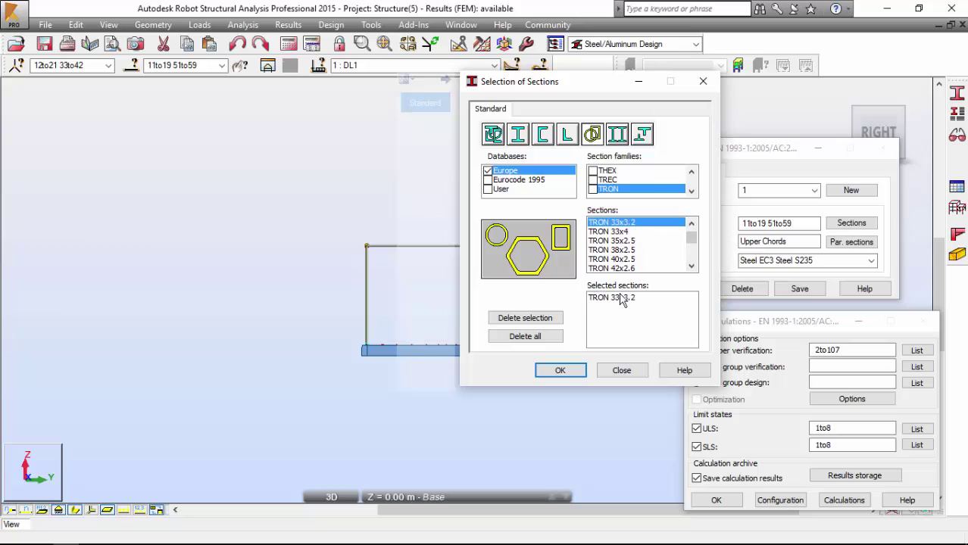
double_click(626, 232)
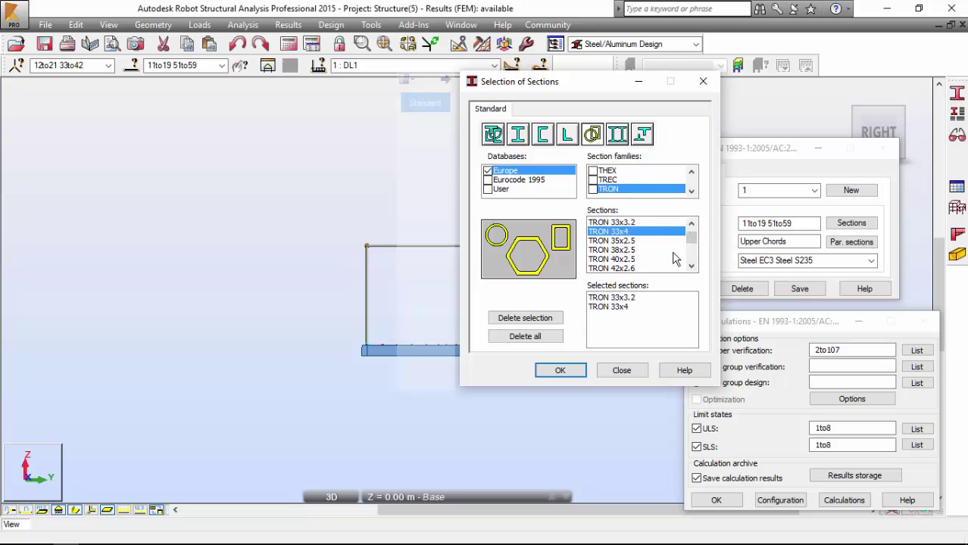
left_click(691, 266)
left_click(691, 266)
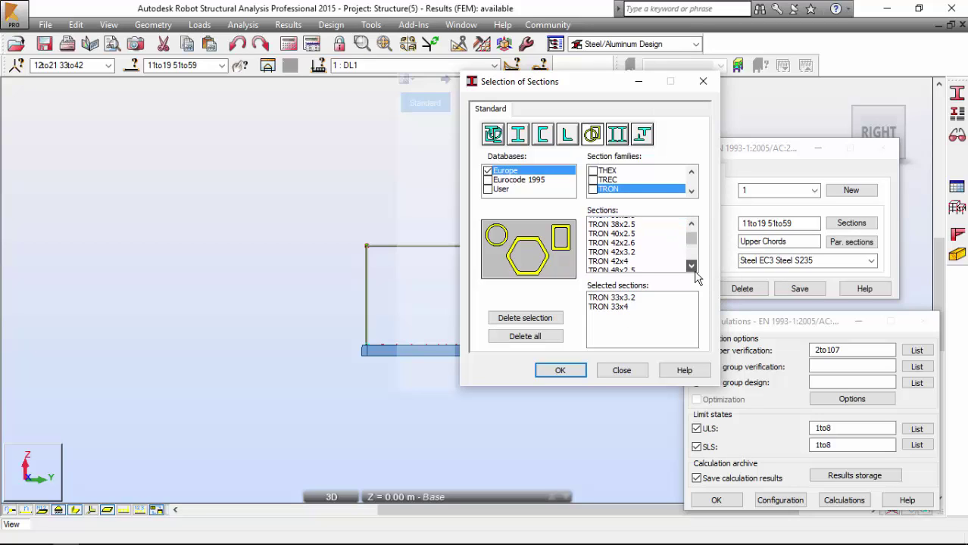
double_click(635, 252)
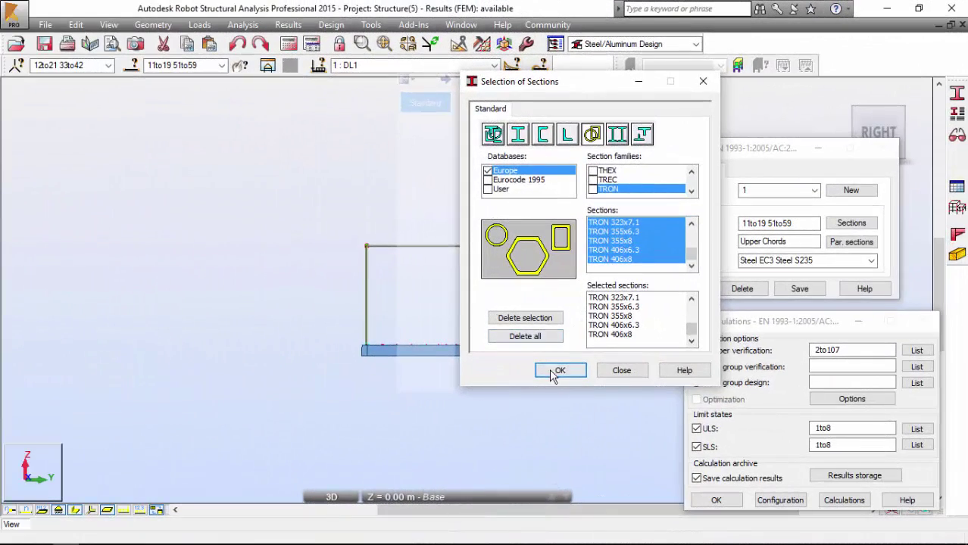
left_click(543, 376)
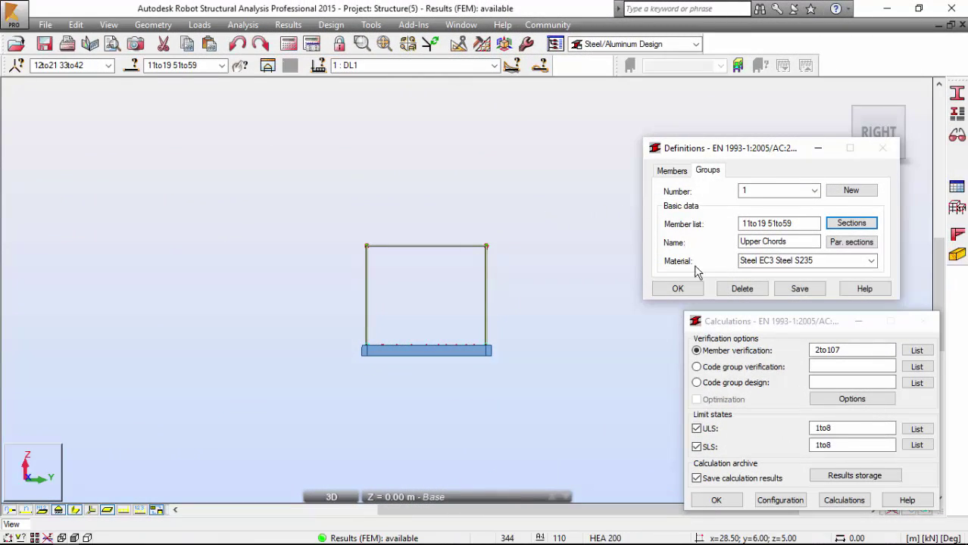
left_click(678, 289)
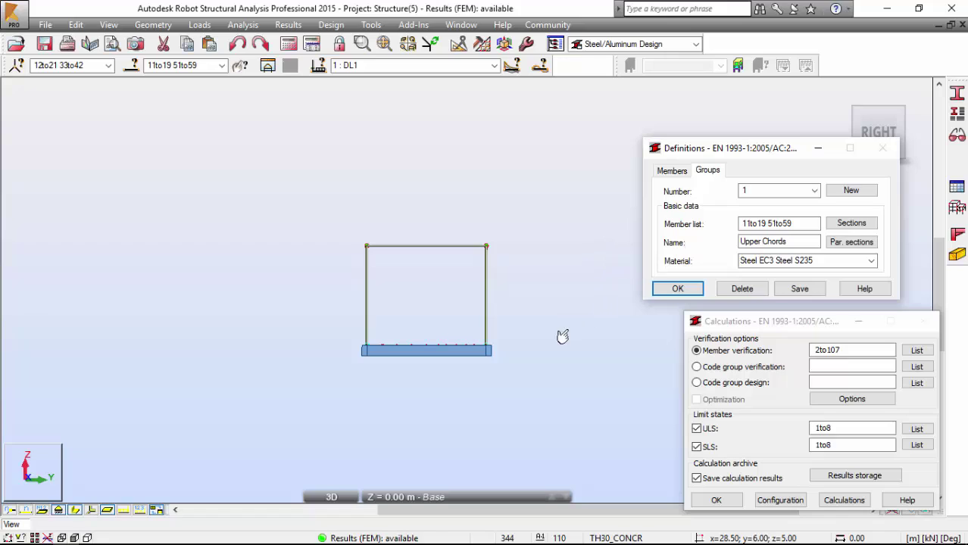
Step: Create design group 2 and name it "Lower Chords"
left_click(841, 191)
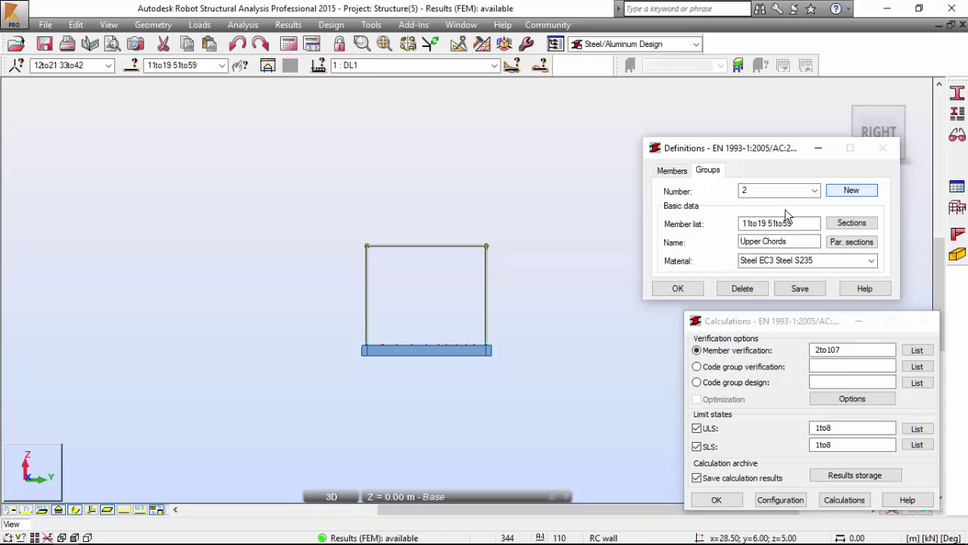
key("Tab")
type("Lo")
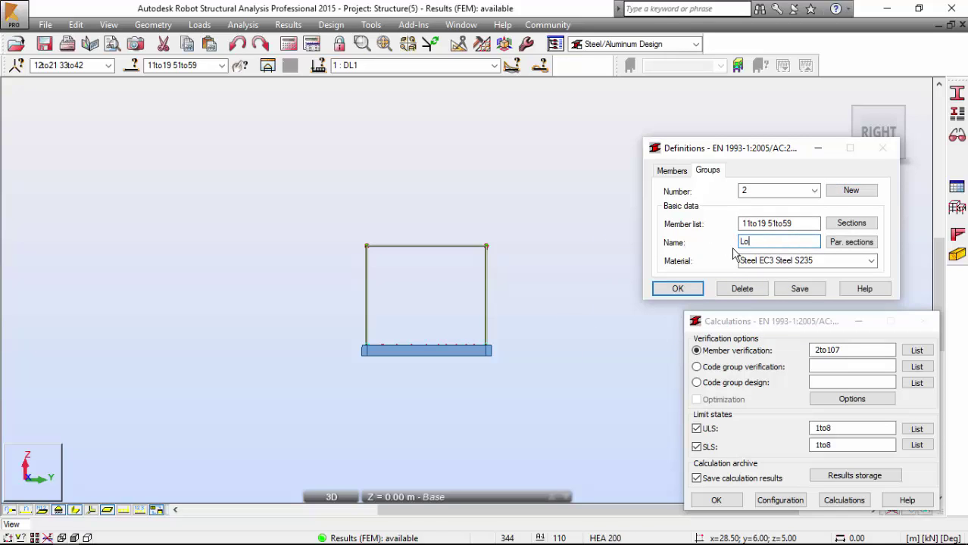
type("wer Chords")
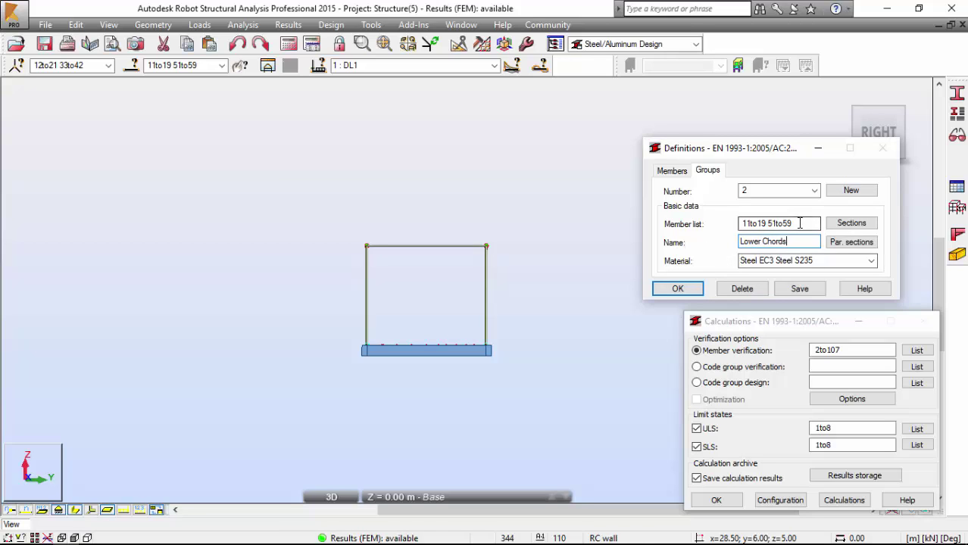
Step: Extend the Lower Chords member list to 2to19 40to59 by adding the bars at both lower corners of the truss's right view
key("shift+Tab")
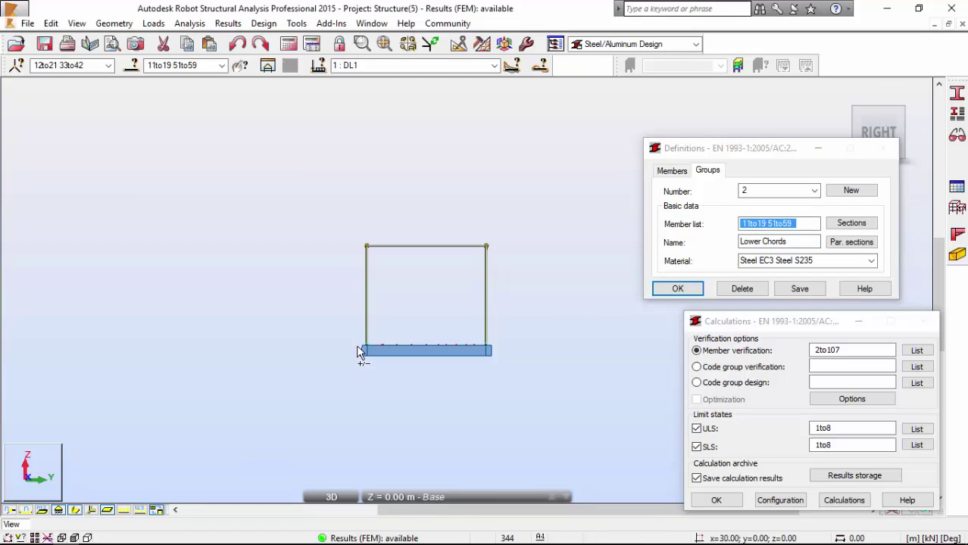
left_click(461, 343)
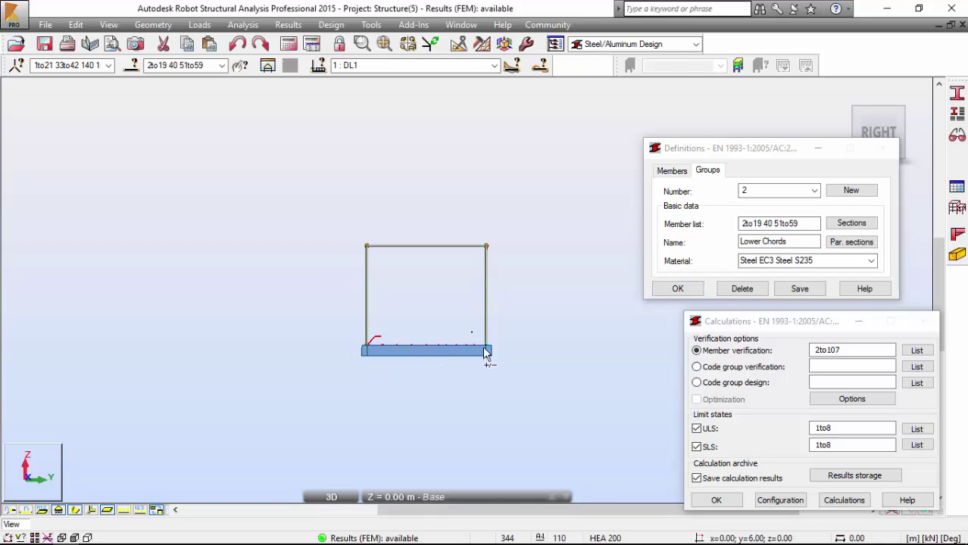
left_click_drag(471, 332, 508, 371)
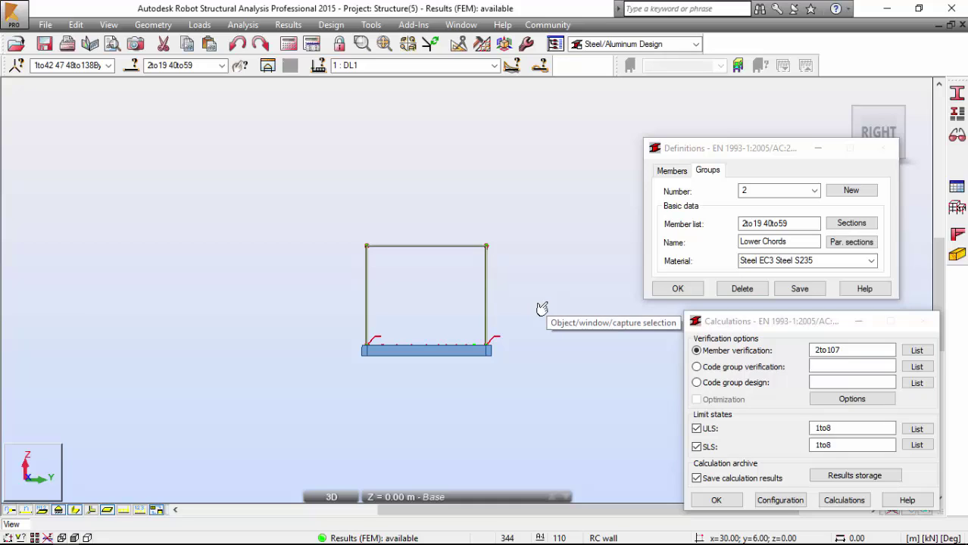
Step: Accept the TRON sections as candidates for the Lower Chords group and save the group
left_click(852, 224)
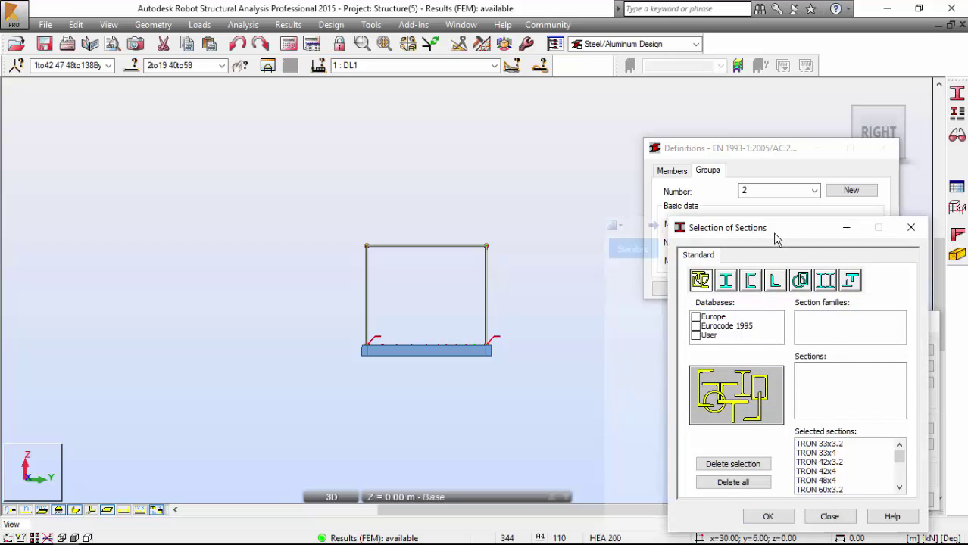
left_click_drag(772, 233, 666, 132)
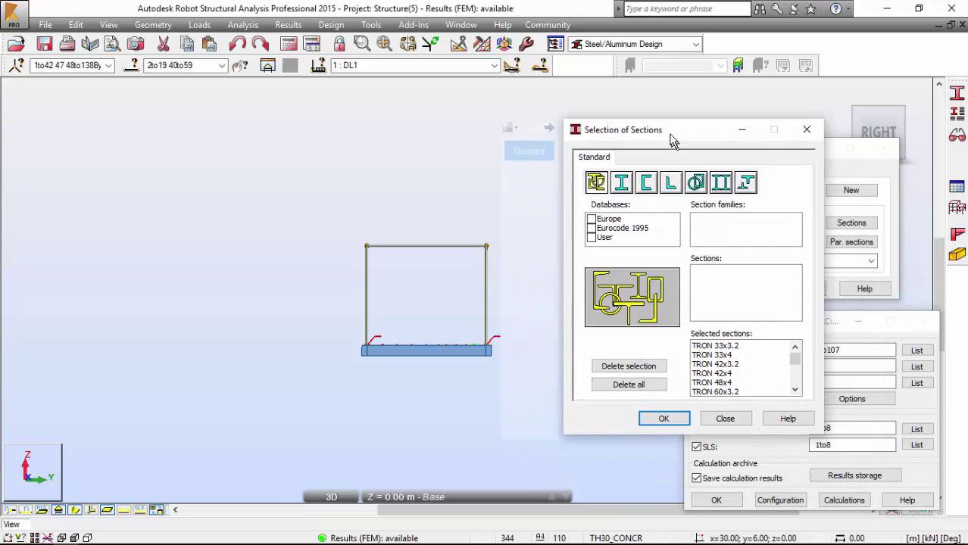
left_click(665, 417)
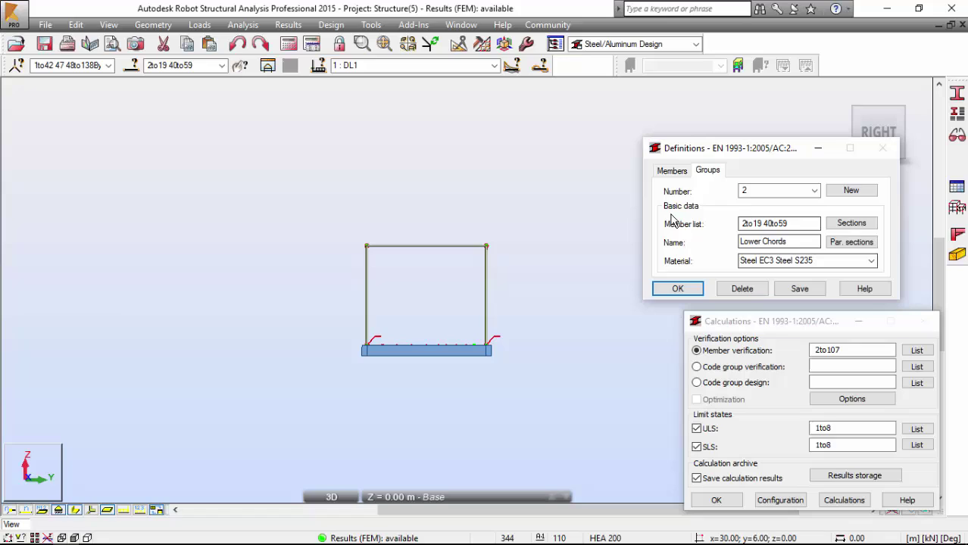
left_click(797, 289)
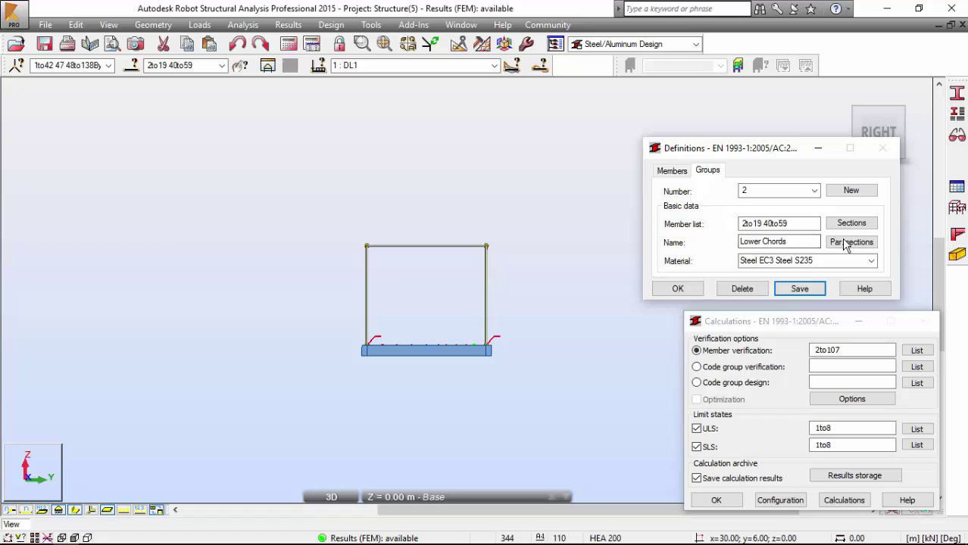
Step: Create design group 3 and name it "Diagonals"
left_click(842, 191)
left_click_drag(806, 238, 731, 240)
type("Diagonals")
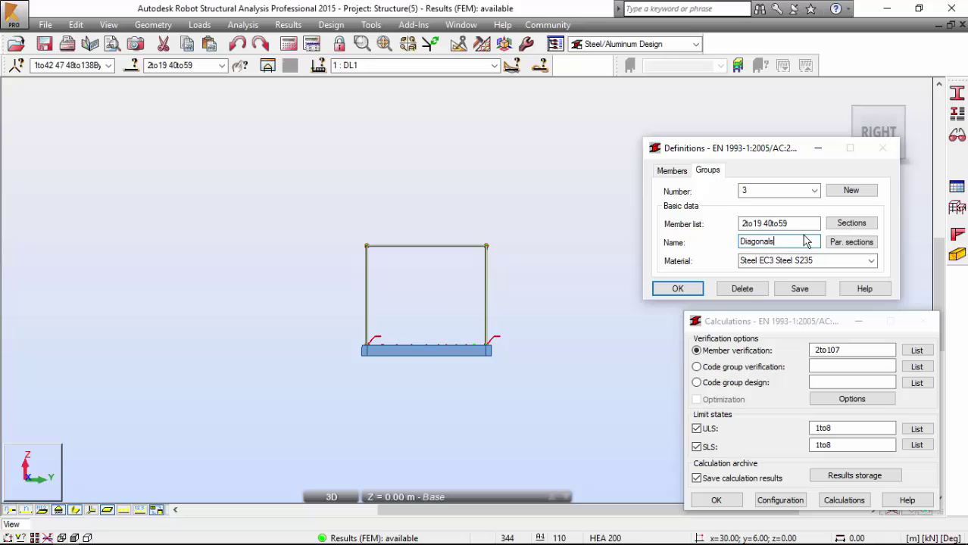
Step: Extend the Diagonals member list to 2to79 by adding all truss diagonals in the front view, including both end diagonals
left_click(795, 223)
left_click(875, 129)
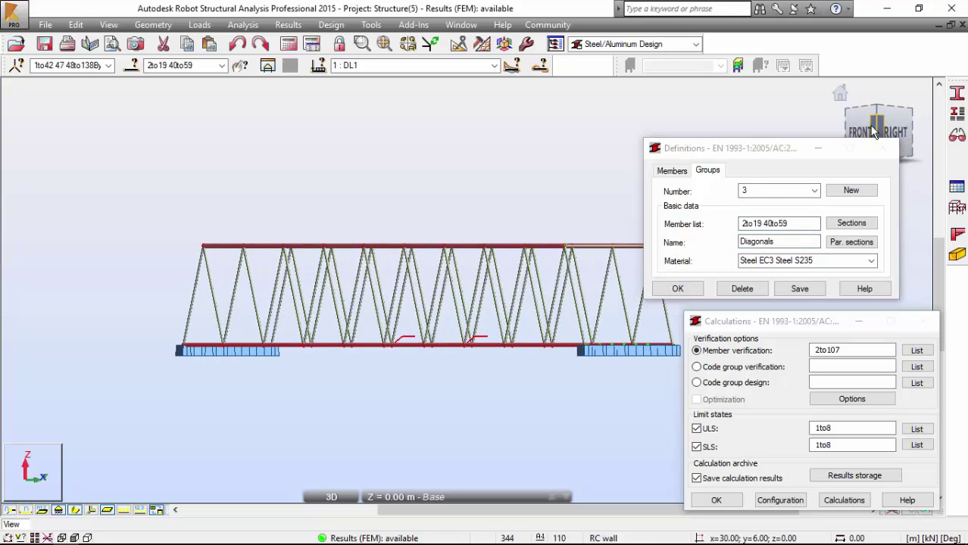
left_click(872, 130)
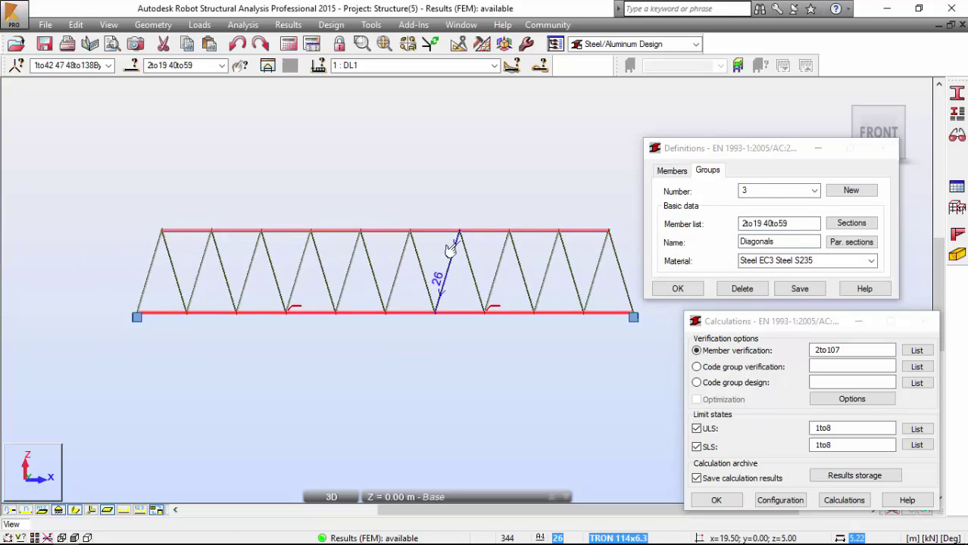
left_click(743, 221)
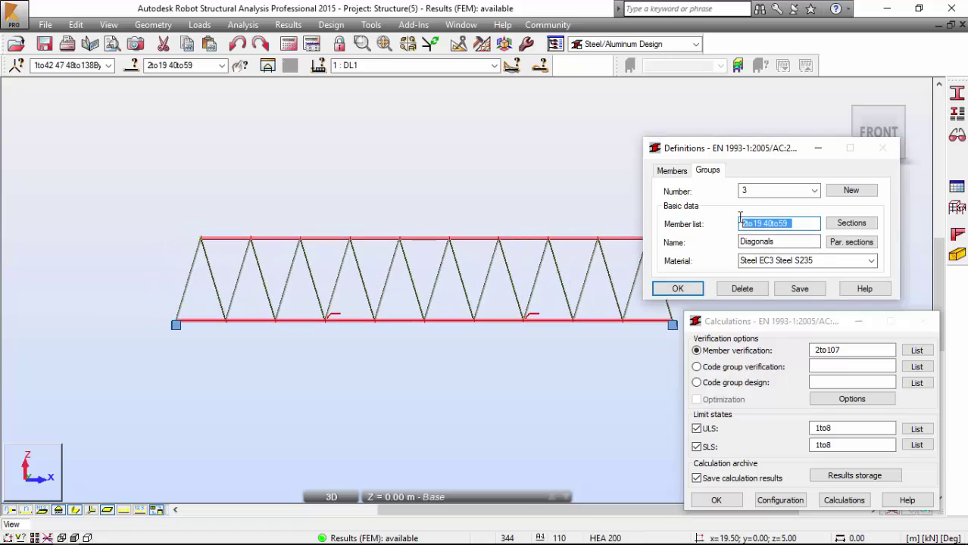
left_click(532, 244)
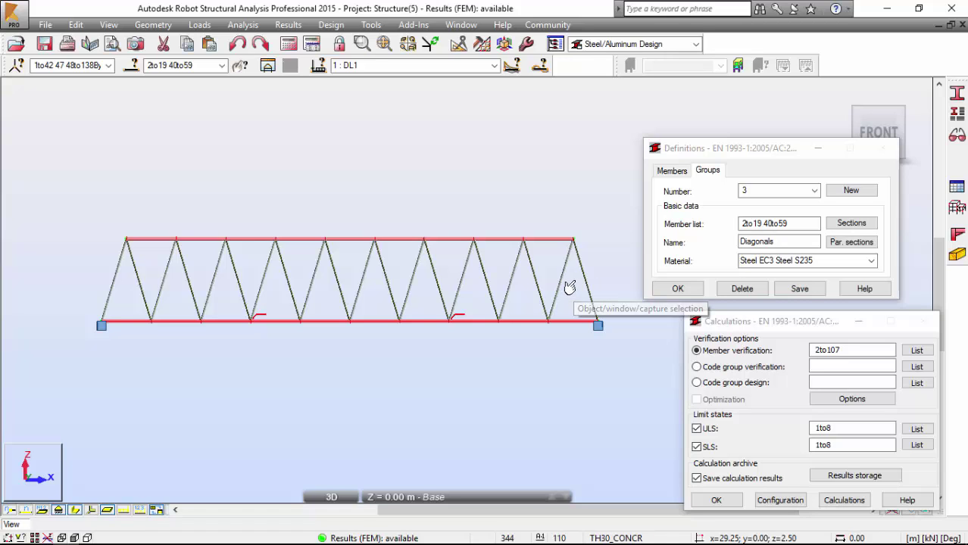
left_click_drag(570, 282, 134, 277)
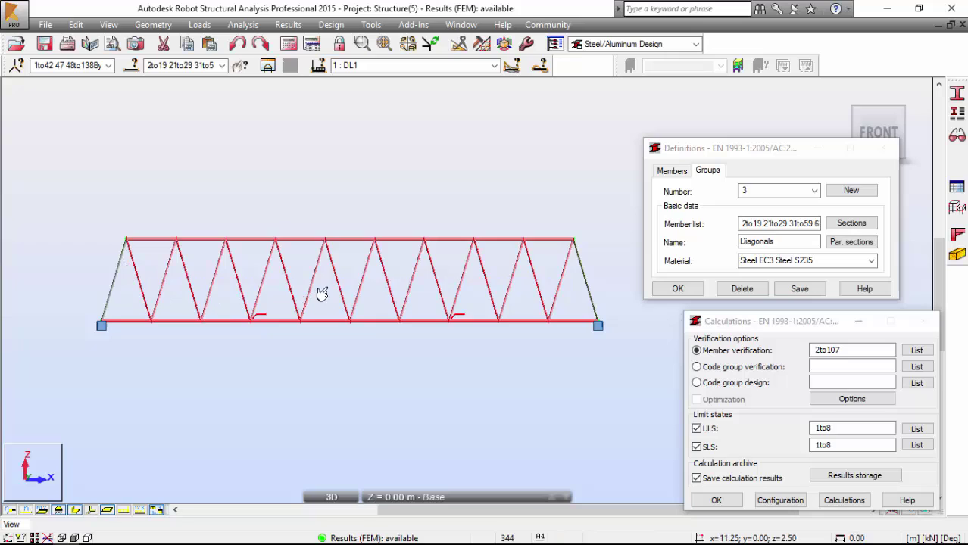
middle_click_drag(341, 288, 450, 264)
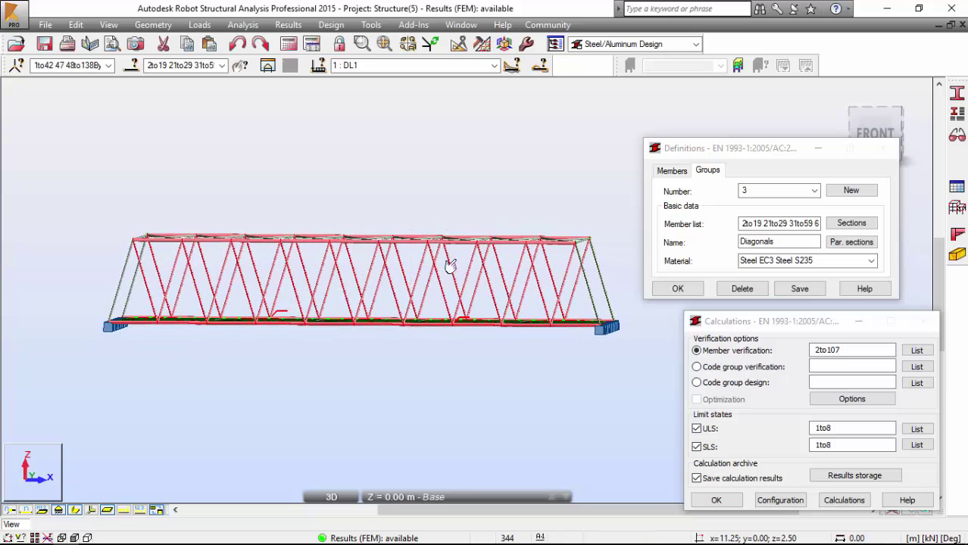
left_click(875, 130)
scroll(606, 286, "up", 3)
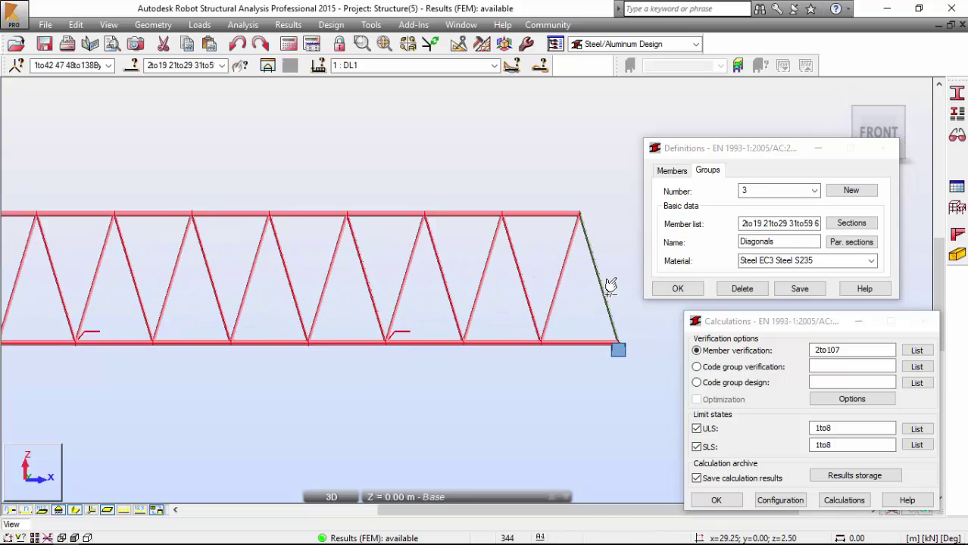
key("ctrl+alt+d")
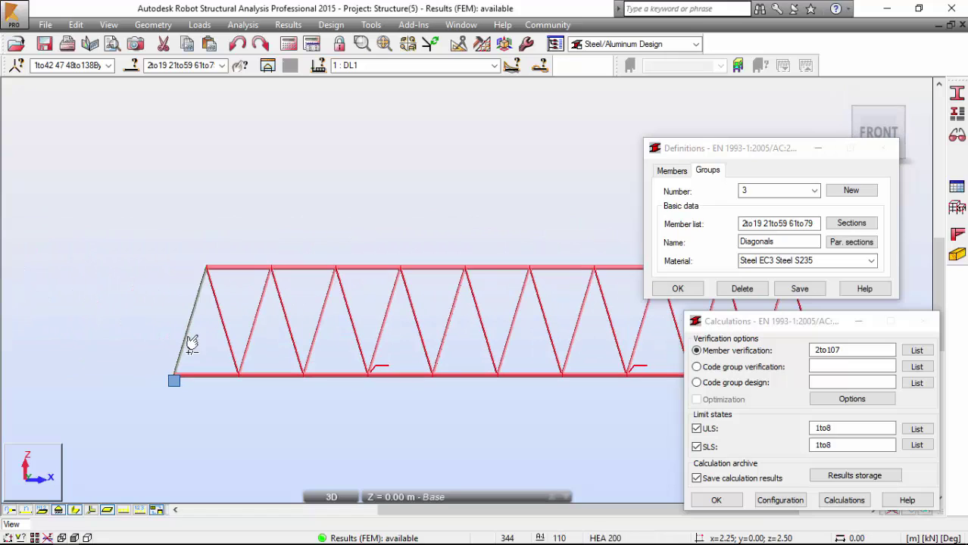
left_click(181, 325, "ctrl")
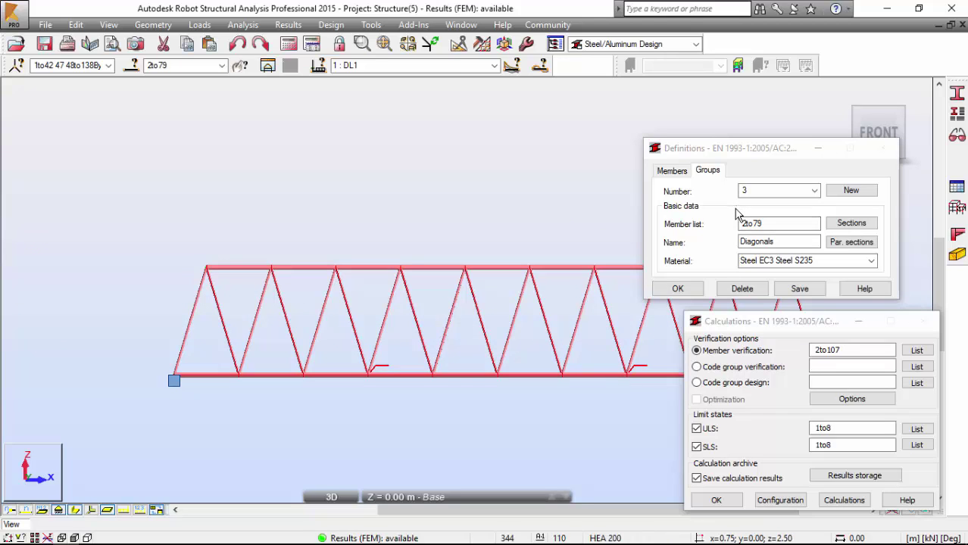
Step: Accept the TRON sections as candidates for the Diagonals group and save the group
left_click(856, 223)
left_click(773, 516)
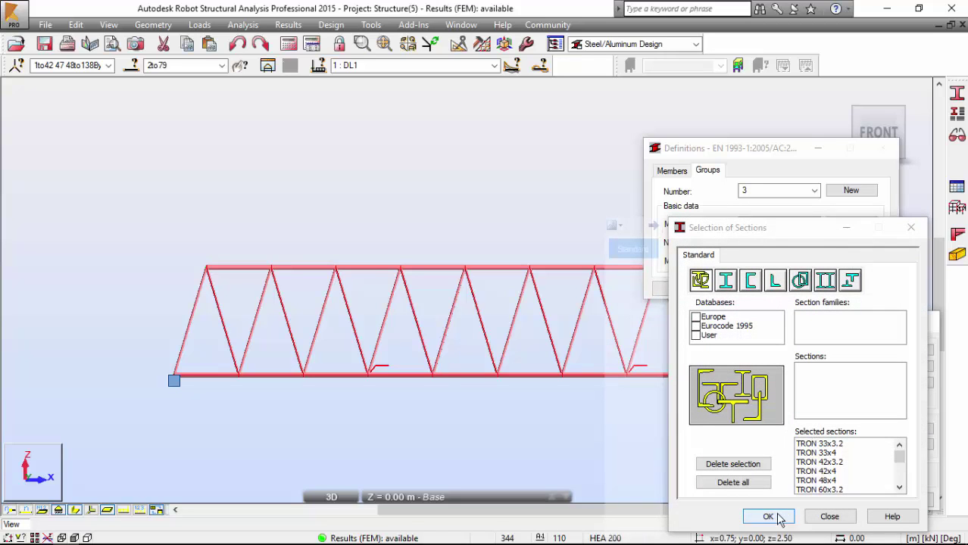
left_click(796, 290)
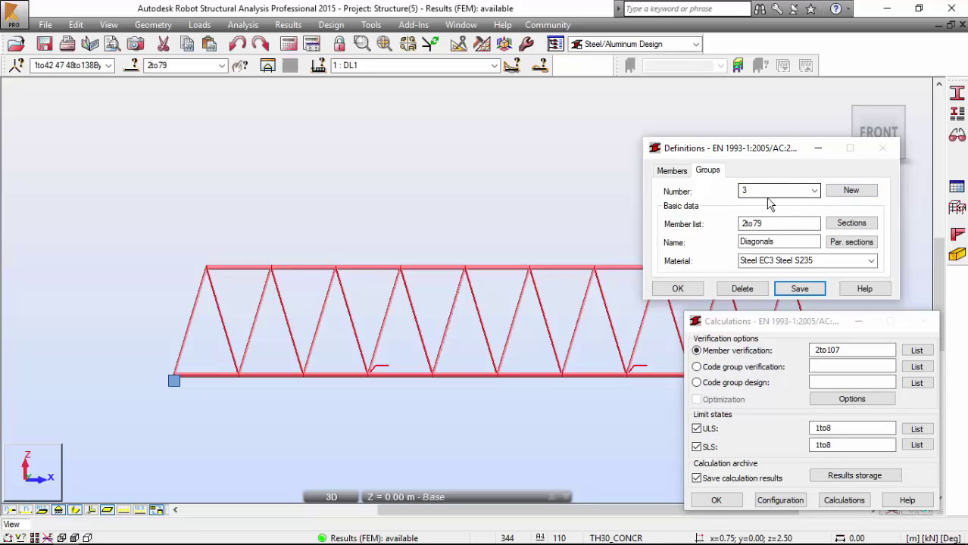
Step: Create design group 4 named "Bracing" and replace its member list with the cross-bracing bars 80to97 between the upper chords
left_click(850, 189)
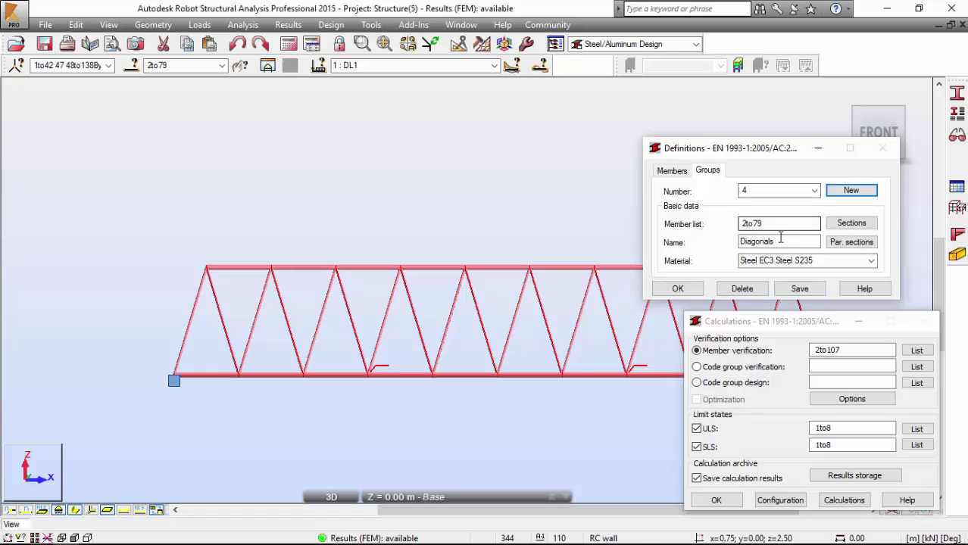
type("Bracing")
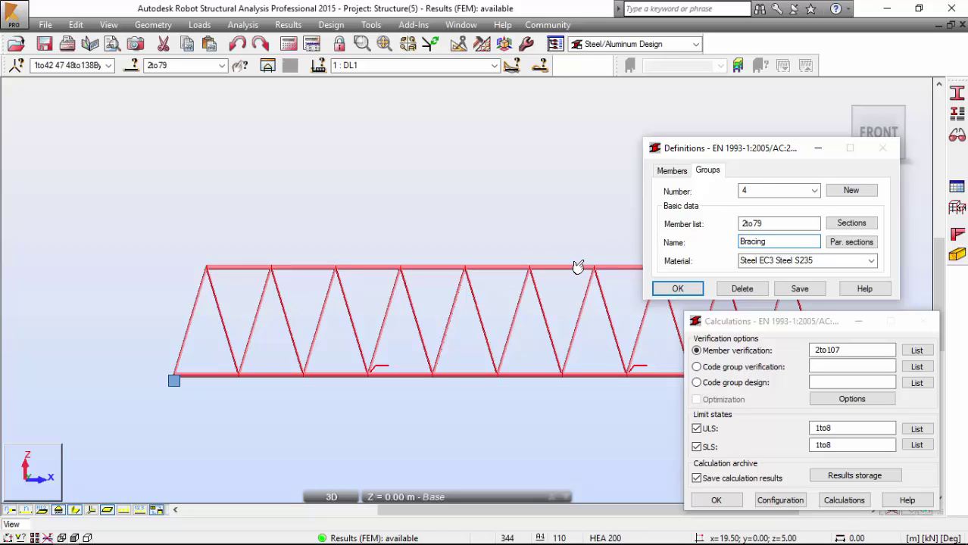
double_click(758, 223)
left_click_drag(882, 117, 552, 241)
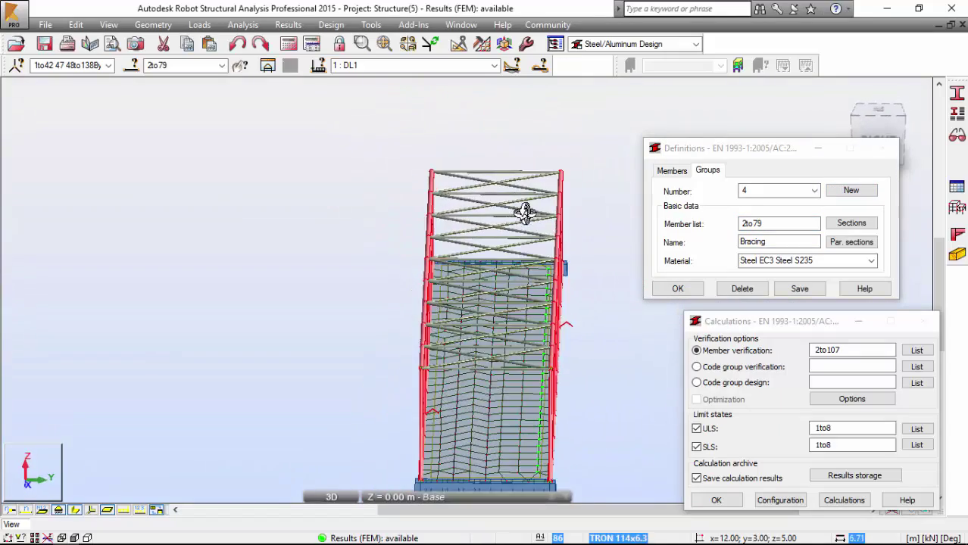
scroll(643, 213, "up", 5)
left_click(750, 224)
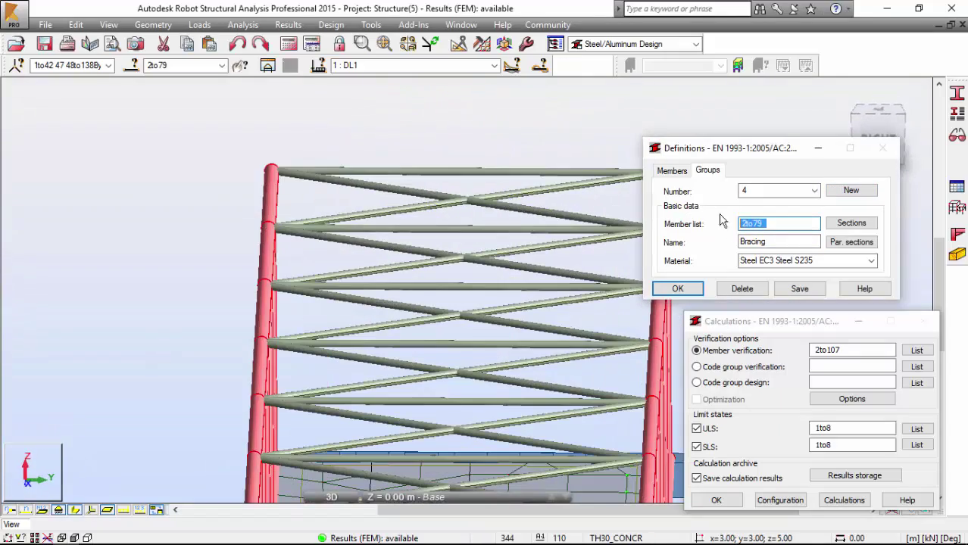
left_click_drag(429, 185, 464, 209)
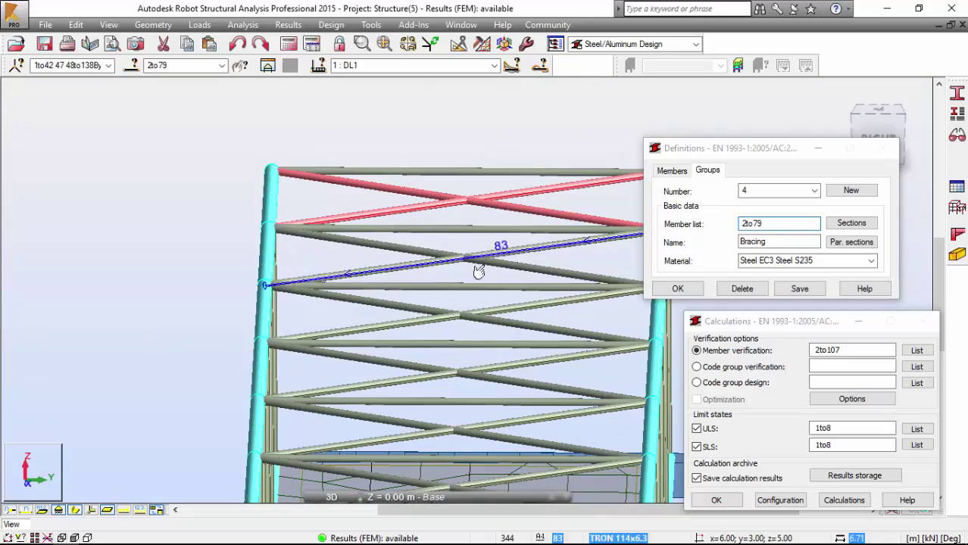
left_click(451, 253, "ctrl")
scroll(456, 190, "down", 2)
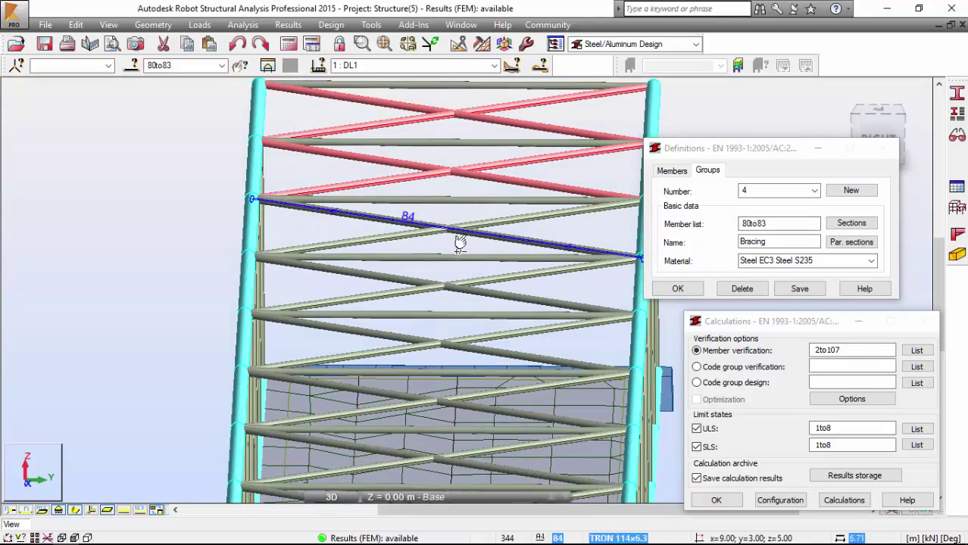
left_click(447, 227, "ctrl")
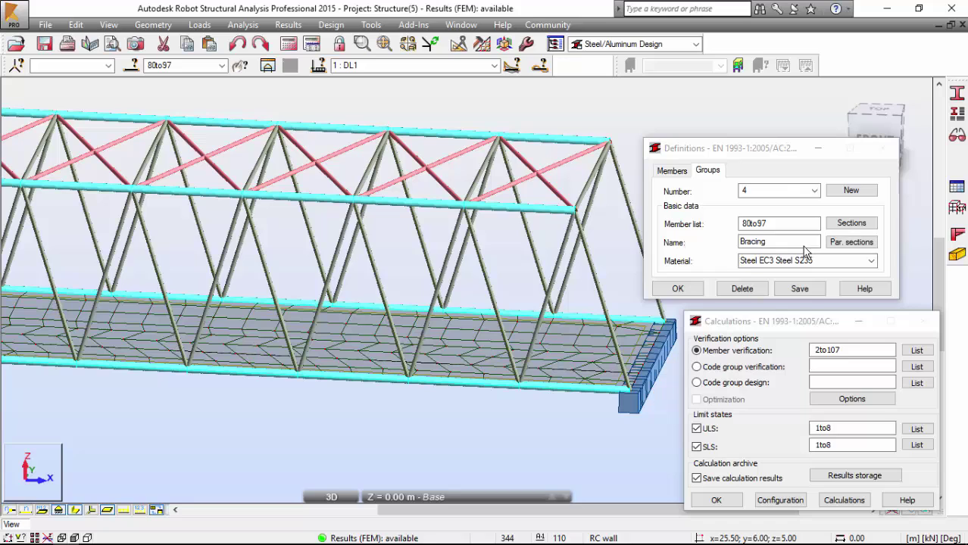
Step: Accept the TRON sections as candidates for the Bracing group and confirm the group definition
left_click(849, 223)
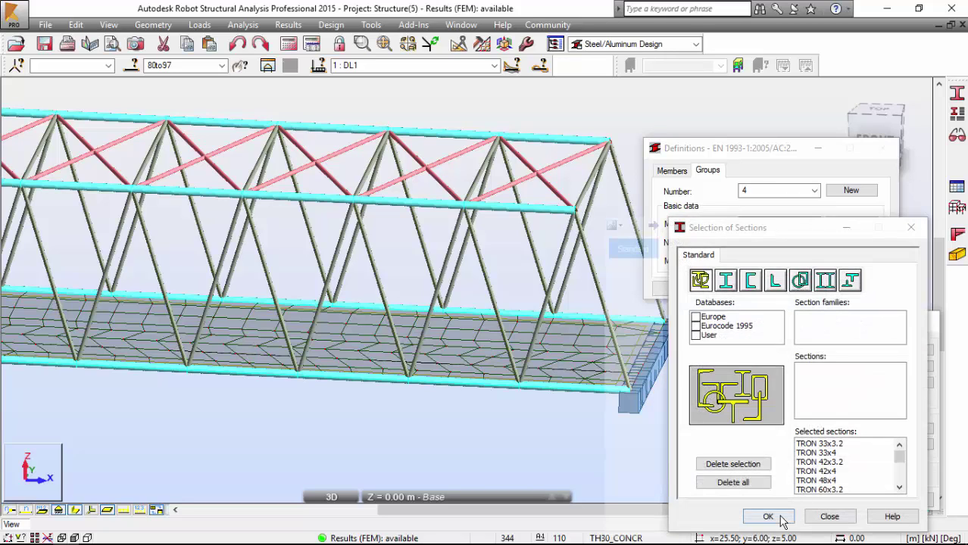
left_click(767, 520)
left_click(678, 289)
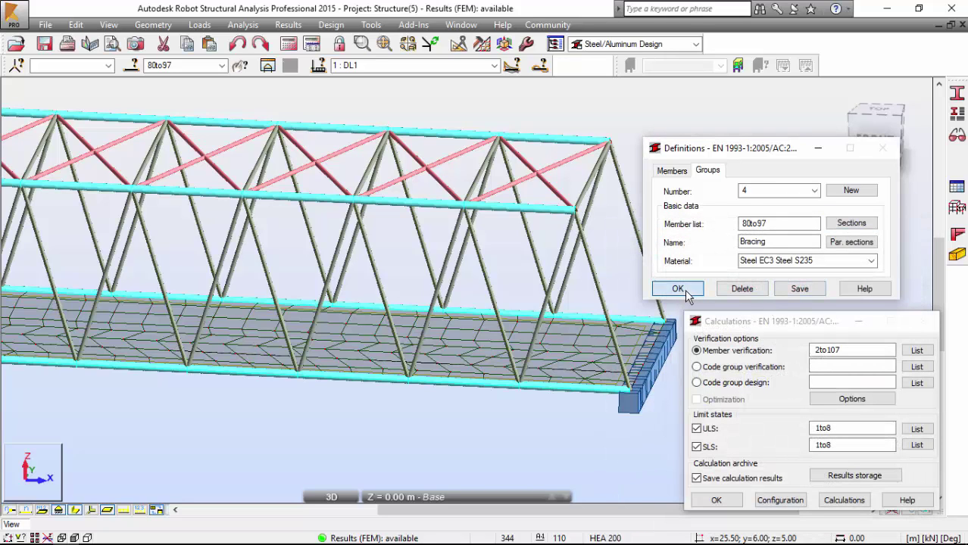
Step: Create design group 5 and name it "Beams"
left_click(852, 190)
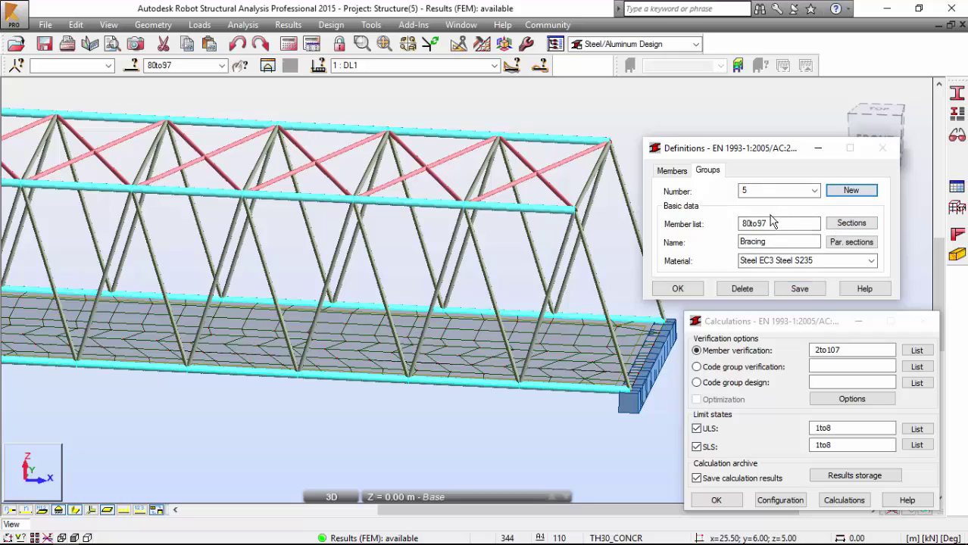
double_click(787, 243)
type("Beams")
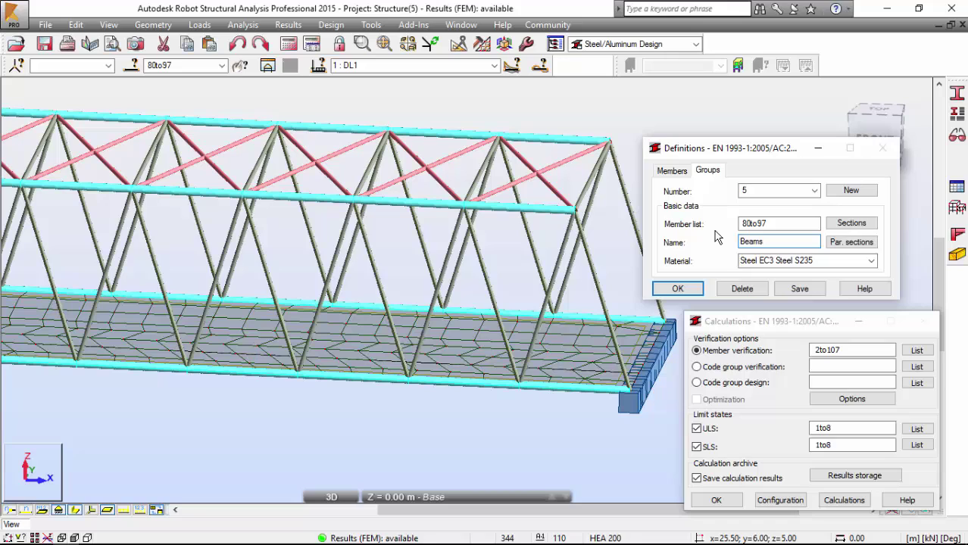
Step: Replace the Beams group's member list with the transverse bars 98to107 between the upper chords
left_click(766, 225)
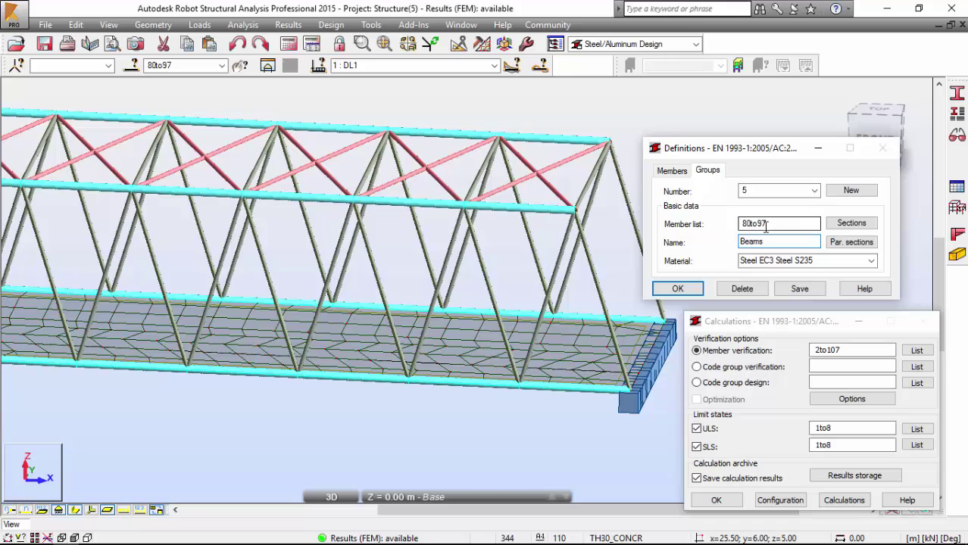
left_click(589, 179)
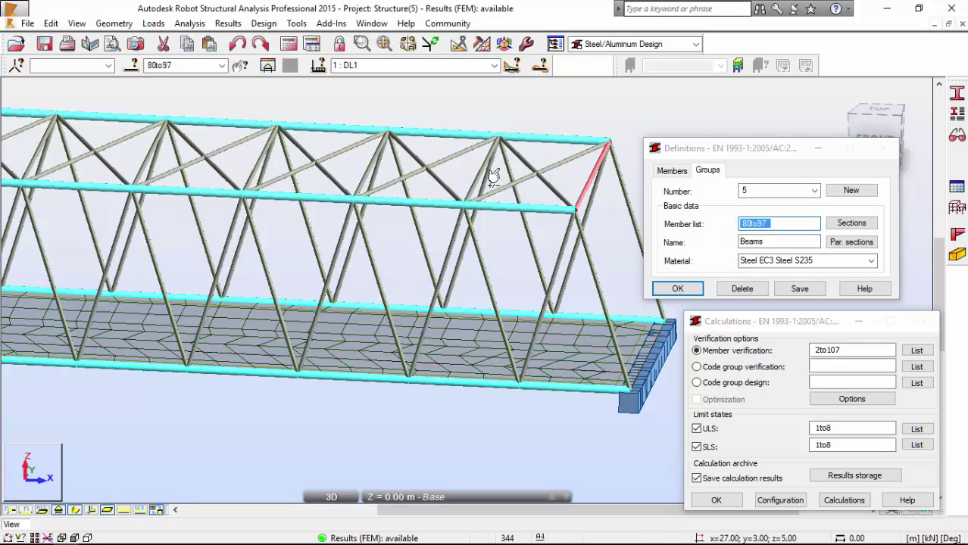
left_click(485, 181)
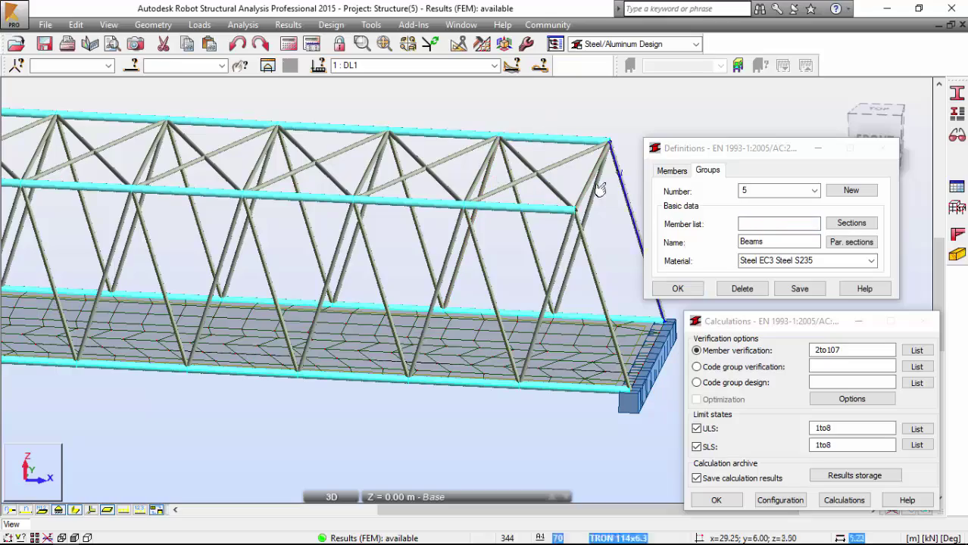
left_click(485, 185)
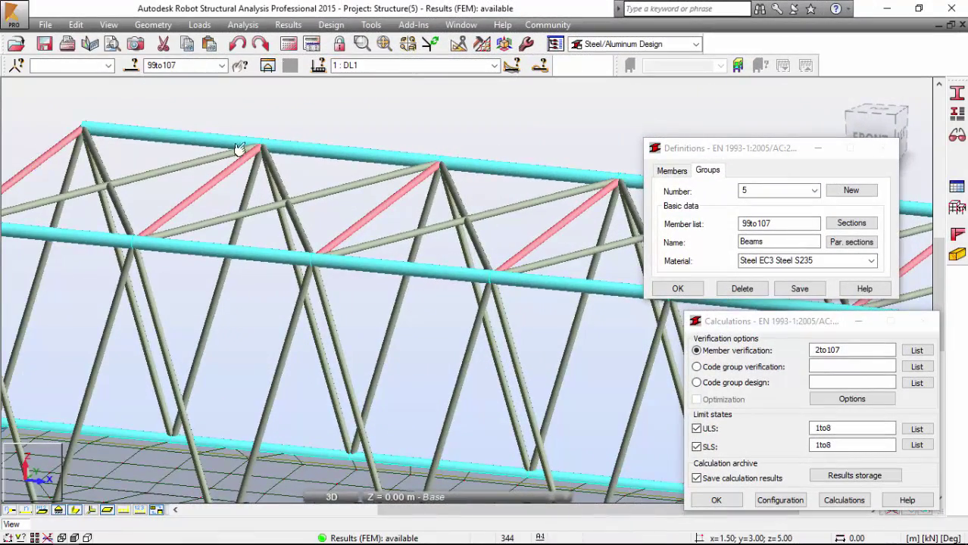
scroll(238, 147, "down", 2)
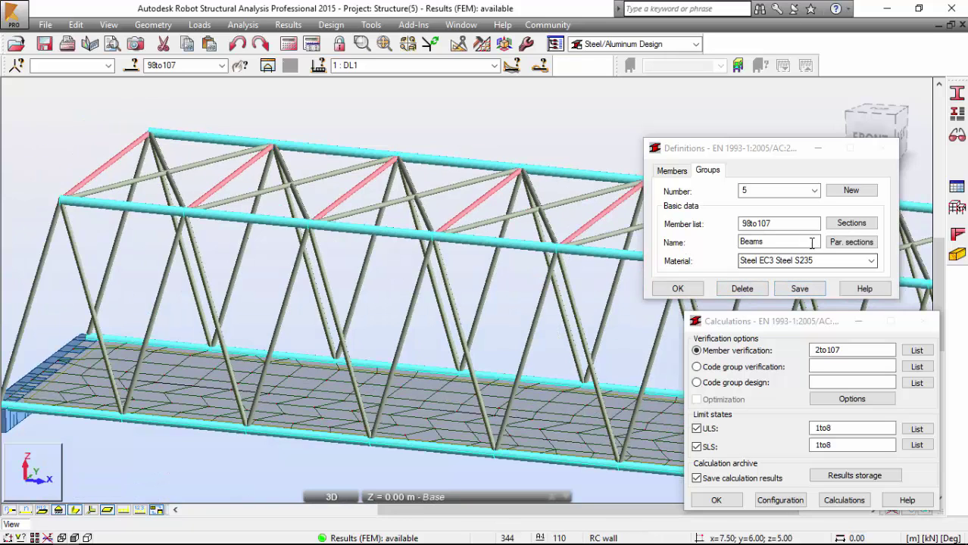
Step: Accept the TRON sections as candidates for the Beams group and save the group definition
left_click(851, 242)
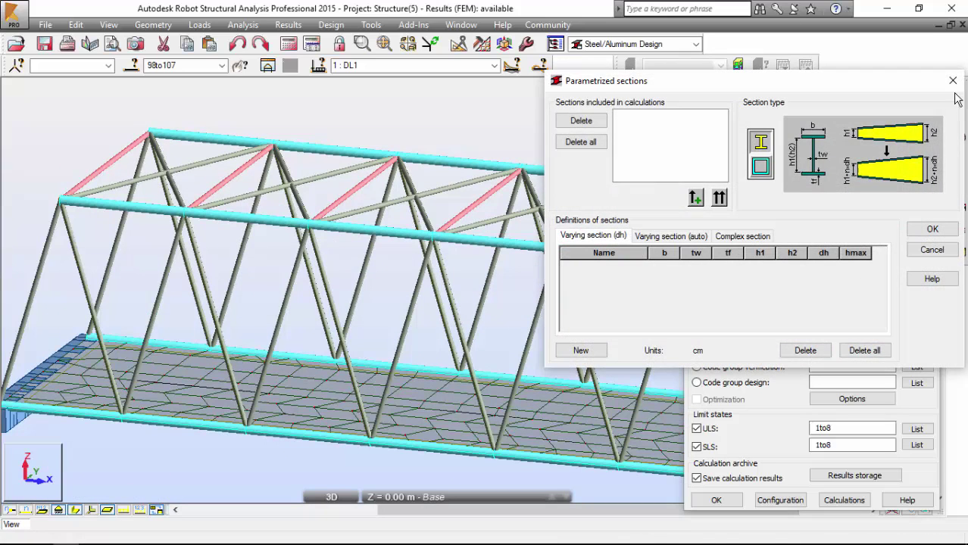
left_click(952, 80)
left_click(851, 221)
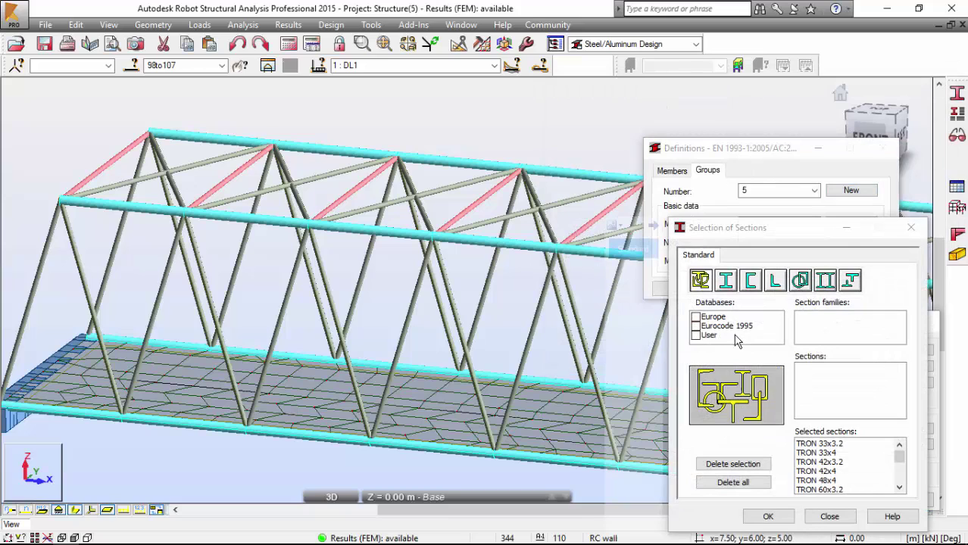
left_click(767, 516)
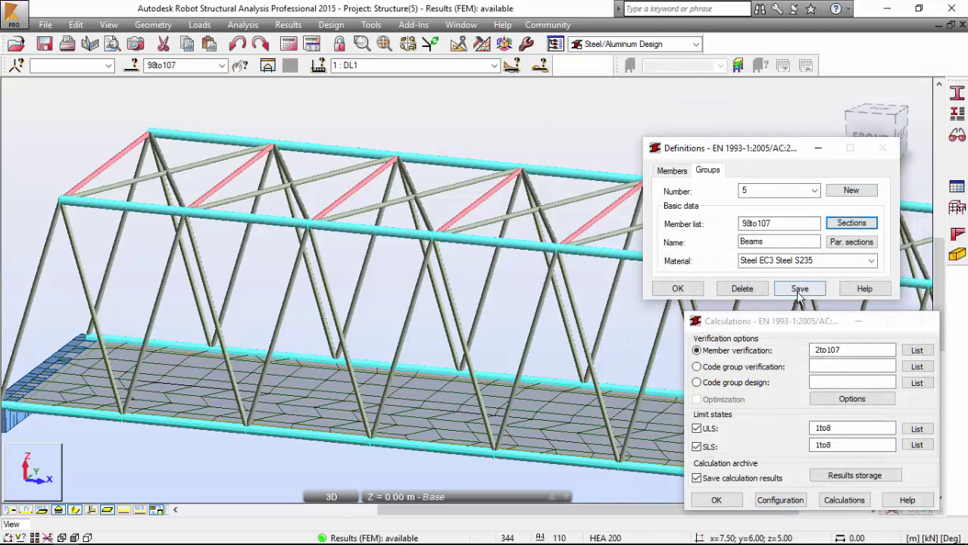
left_click(675, 291)
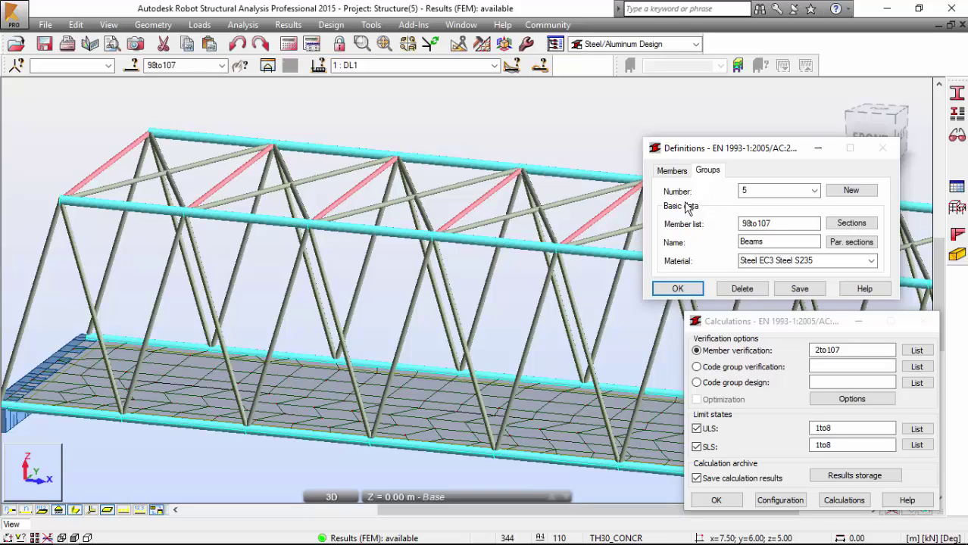
left_click(800, 288)
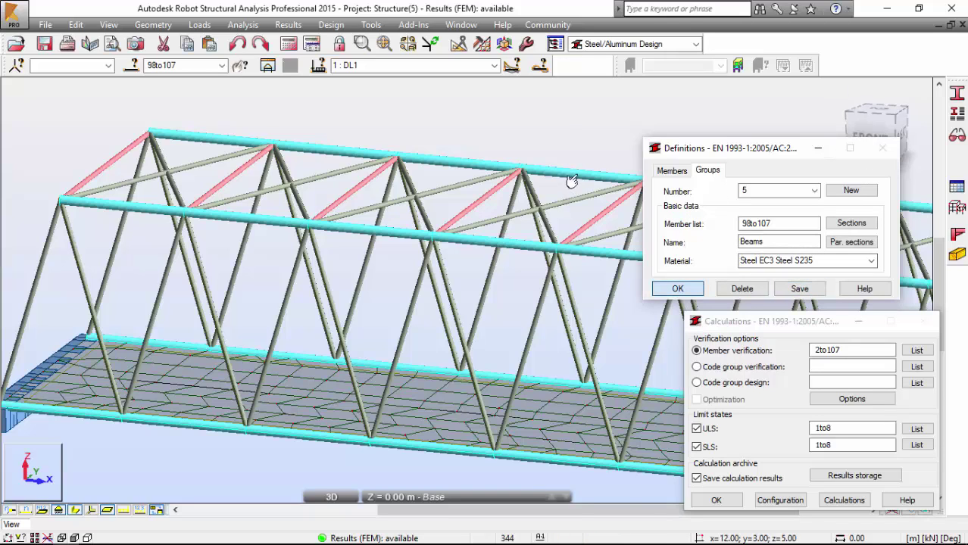
Step: Clear the bar selection, minimise the group definitions dialog and reposition the Calculations dialog away from the bridge model
left_click(571, 182)
scroll(455, 163, "down", 3)
left_click(840, 92)
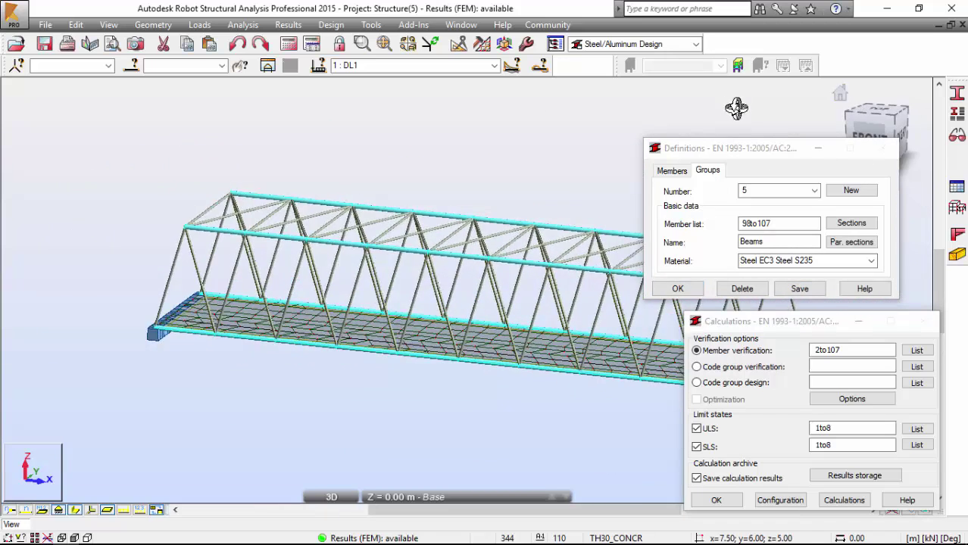
left_click_drag(761, 148, 735, 102)
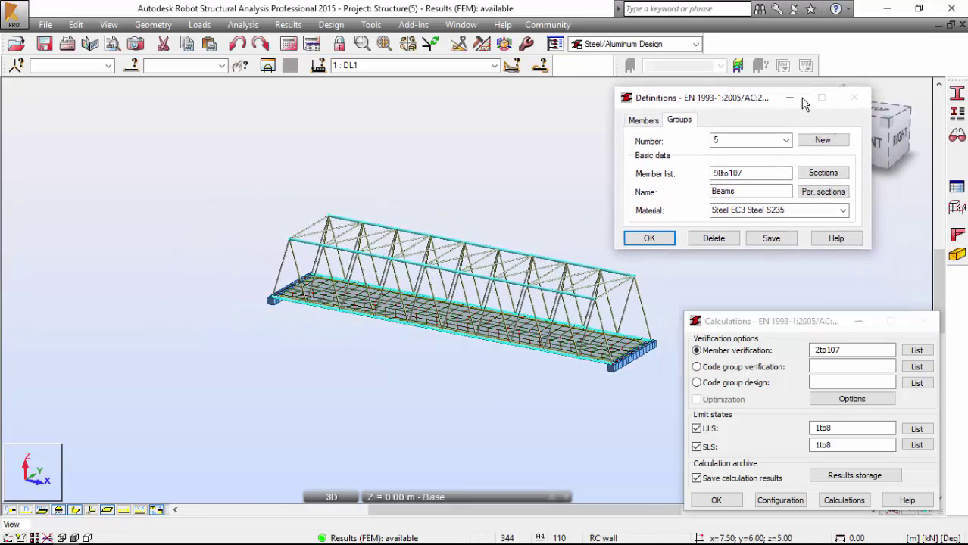
left_click_drag(805, 104, 190, 104)
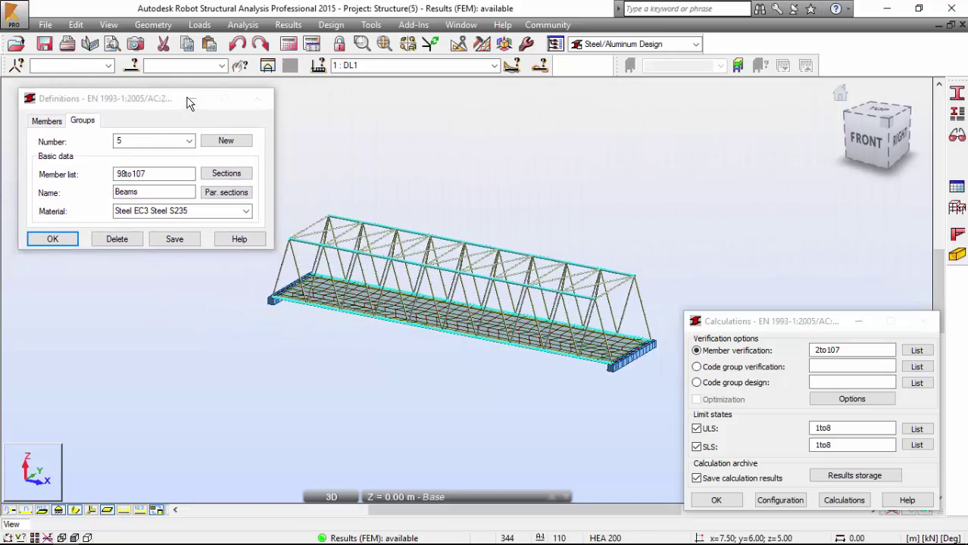
left_click(191, 99)
left_click(750, 329)
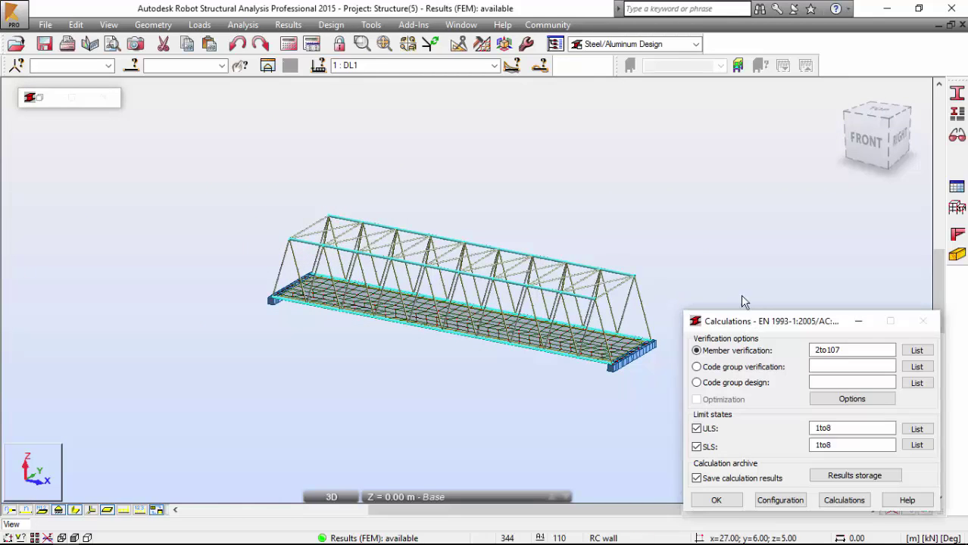
left_click_drag(743, 301, 743, 227)
Step: In the bar display settings, turn on the section legend by colors and turn off the member types legend
middle_click_drag(568, 173, 530, 164)
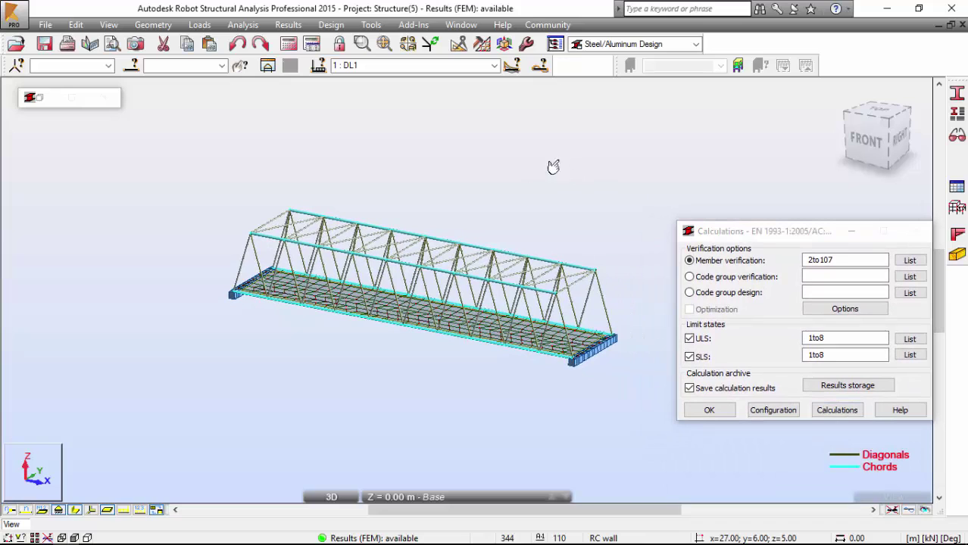
right_click(596, 163)
left_click(565, 305)
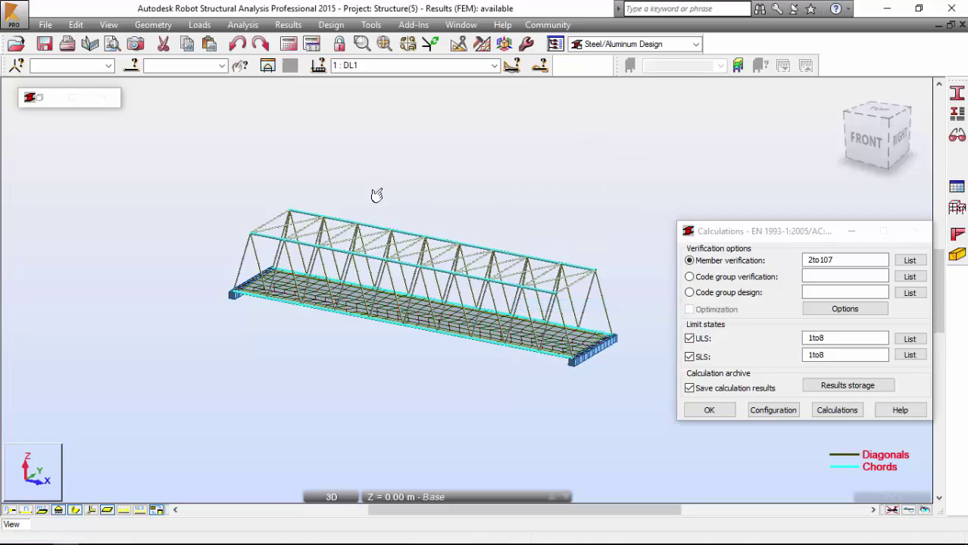
left_click(661, 184)
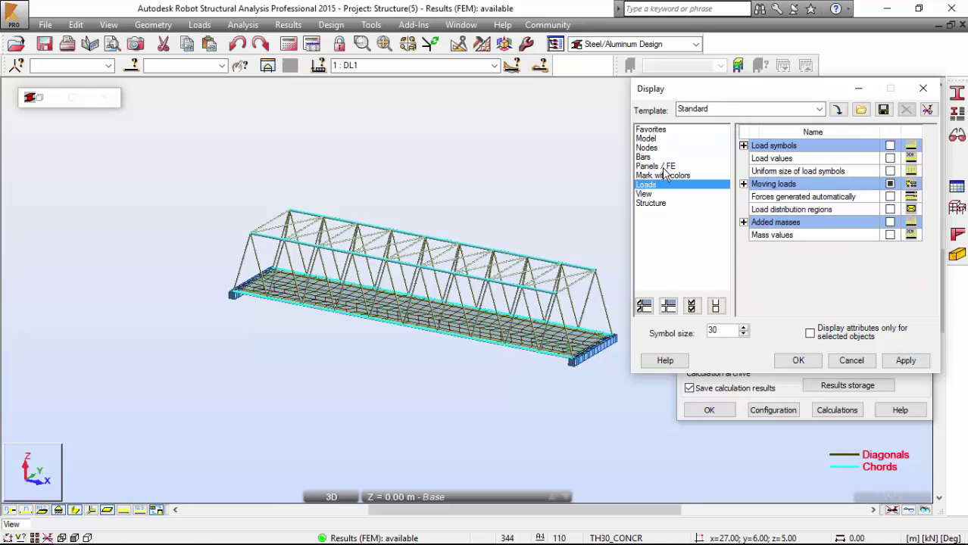
left_click(652, 157)
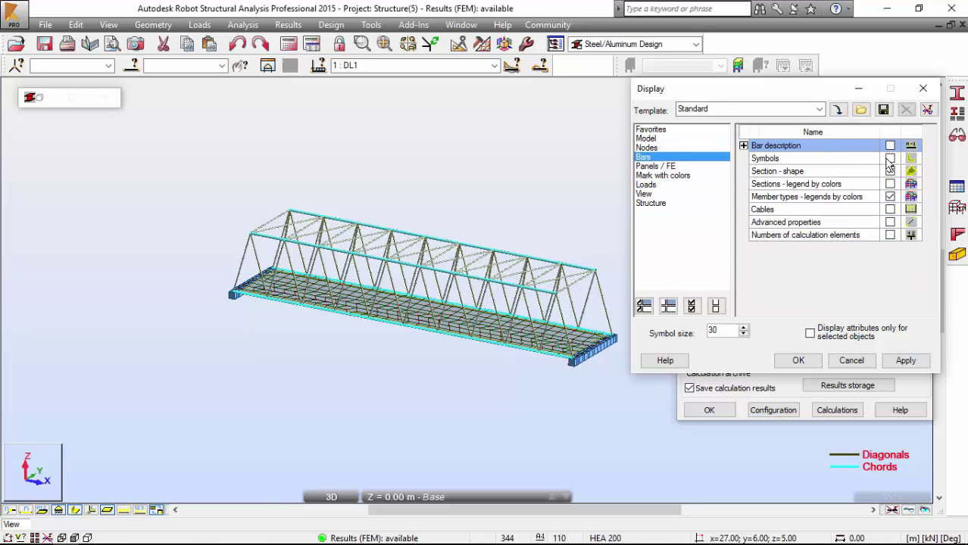
left_click(890, 184)
left_click(890, 197)
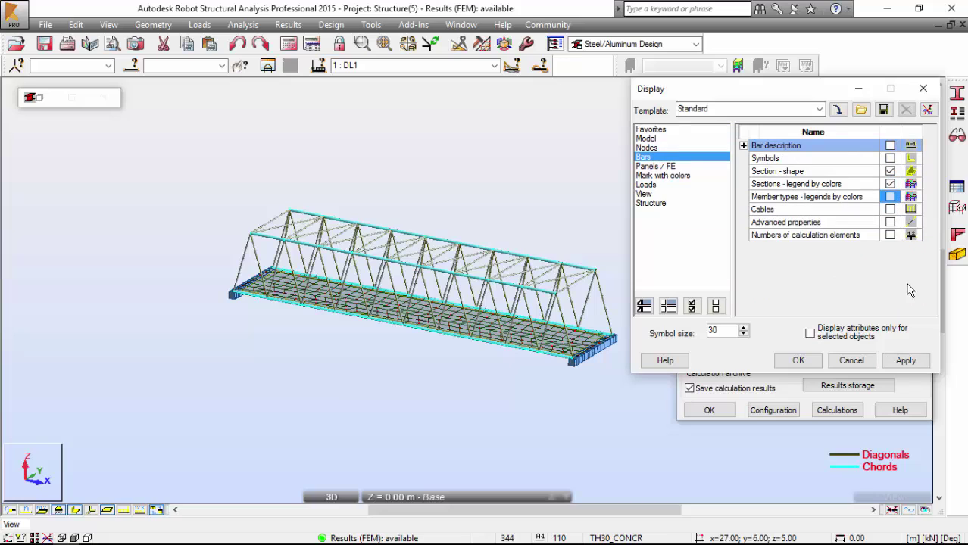
left_click(906, 361)
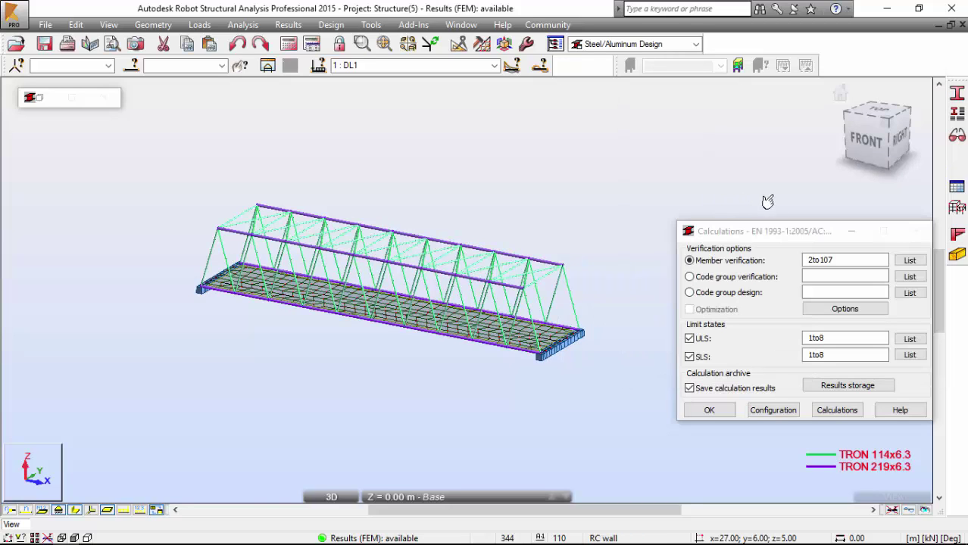
Step: Set the calculation to code group design and enable optimization by weight
left_click(712, 296)
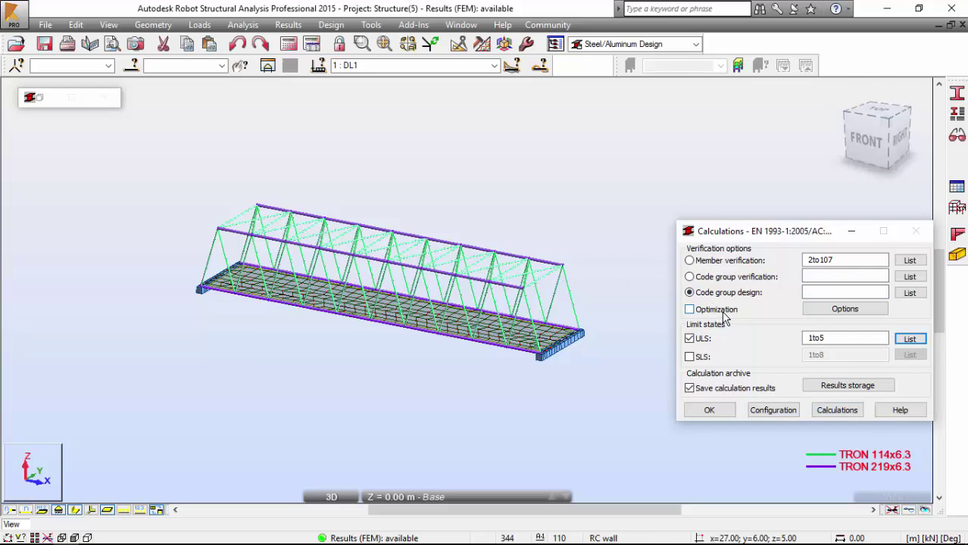
left_click(720, 311)
left_click(871, 309)
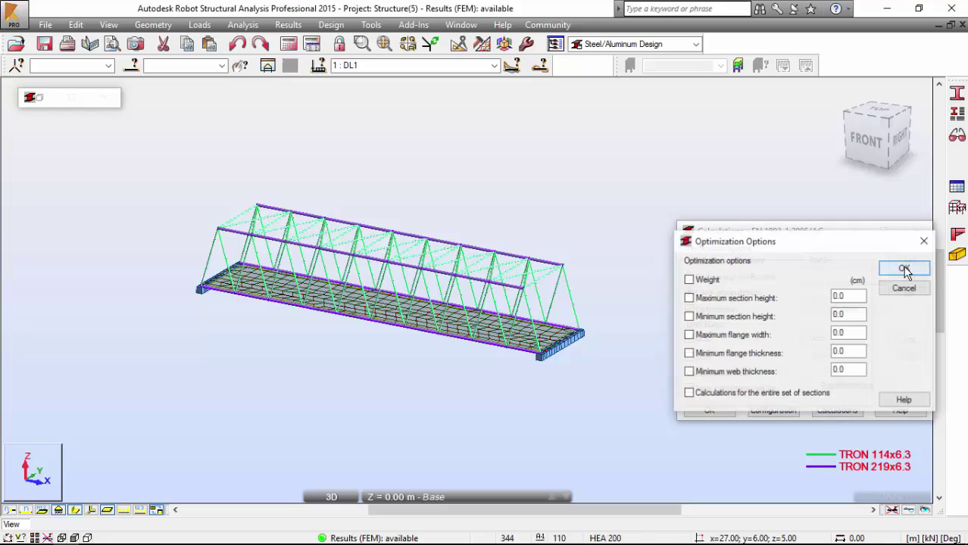
left_click(689, 280)
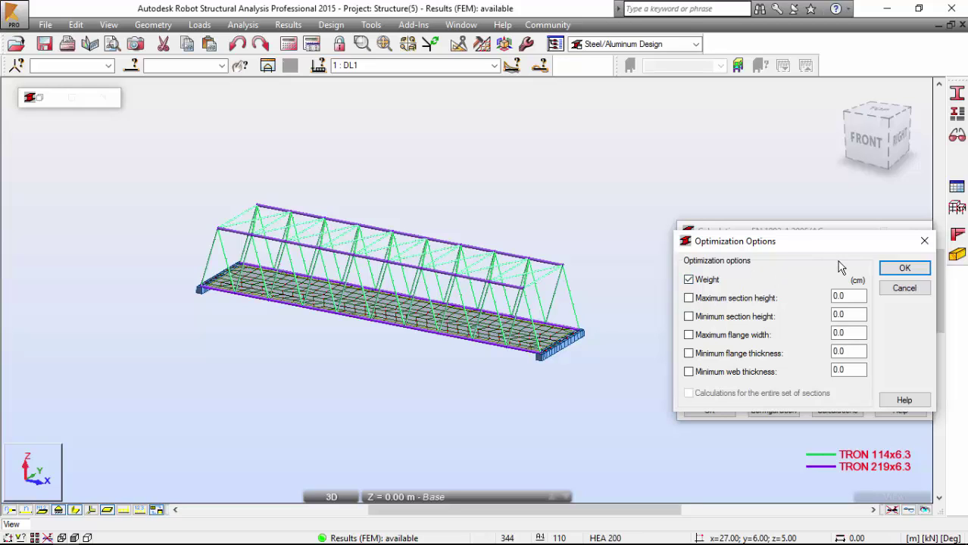
left_click(905, 268)
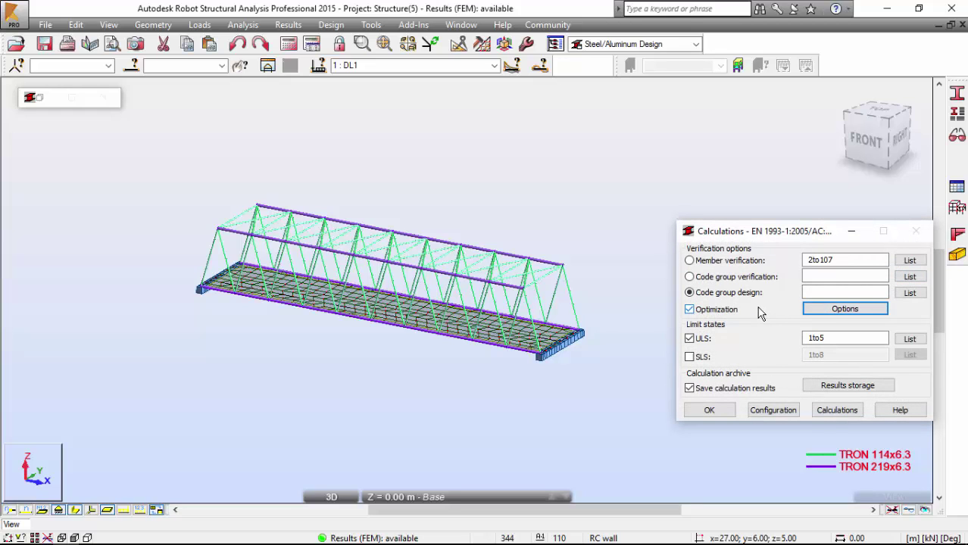
Step: Set the code group design list to 1to5 and the ULS load cases to all, with saving of calculation results off
left_click(827, 290)
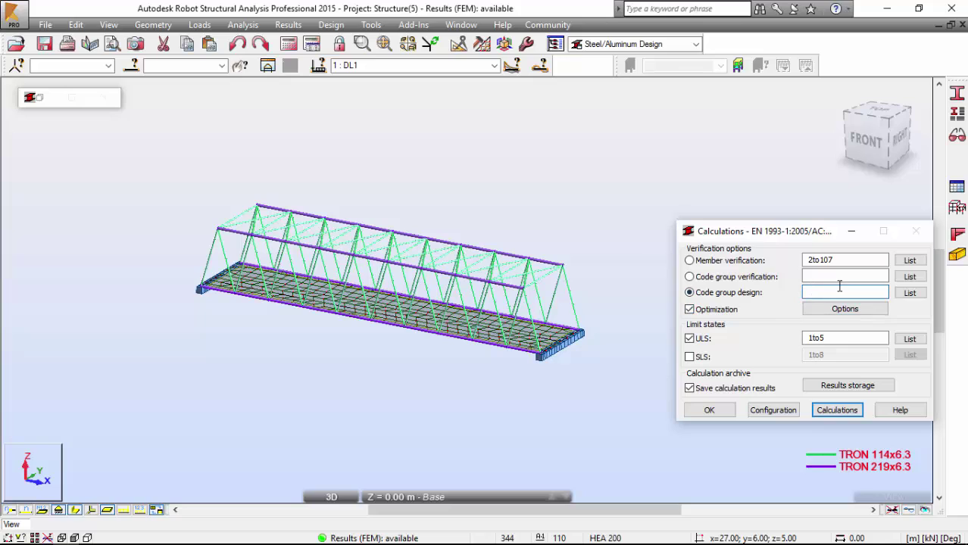
type("all")
double_click(838, 334)
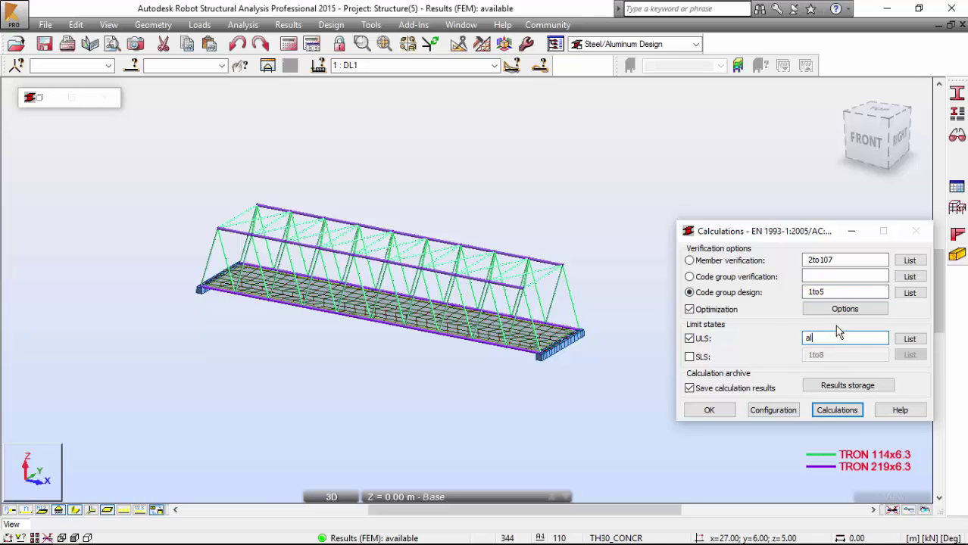
left_click(835, 292)
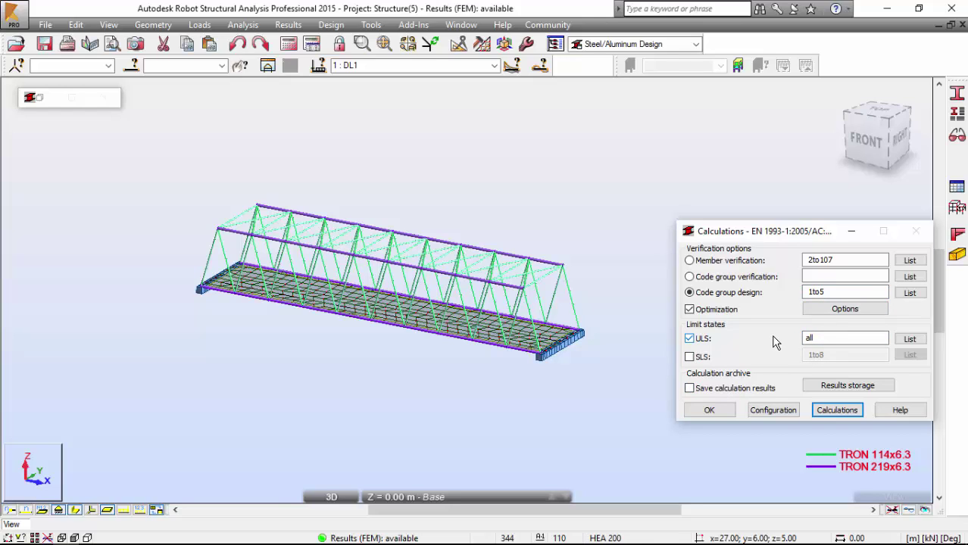
Step: Run the code group design and change the sections of all groups to the calculated ones
left_click(854, 410)
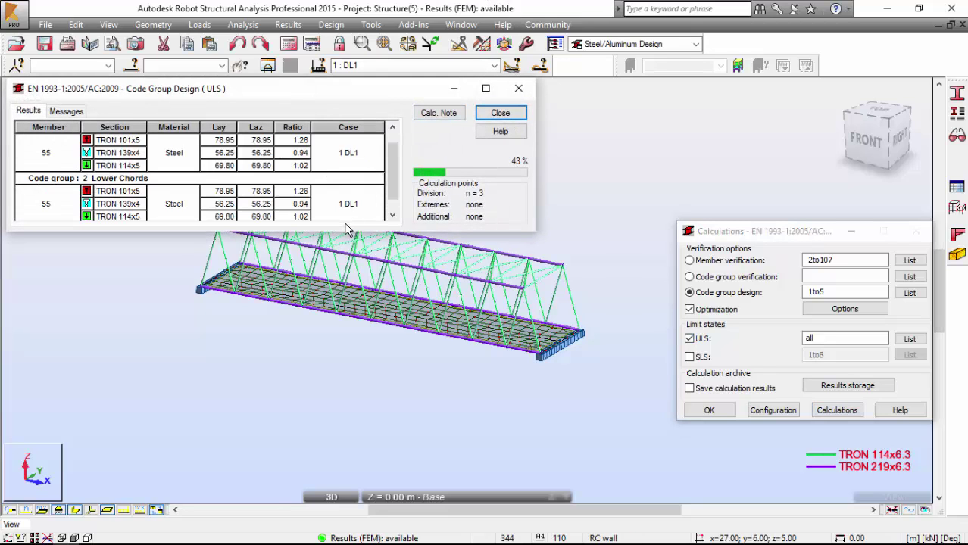
left_click_drag(345, 232, 348, 443)
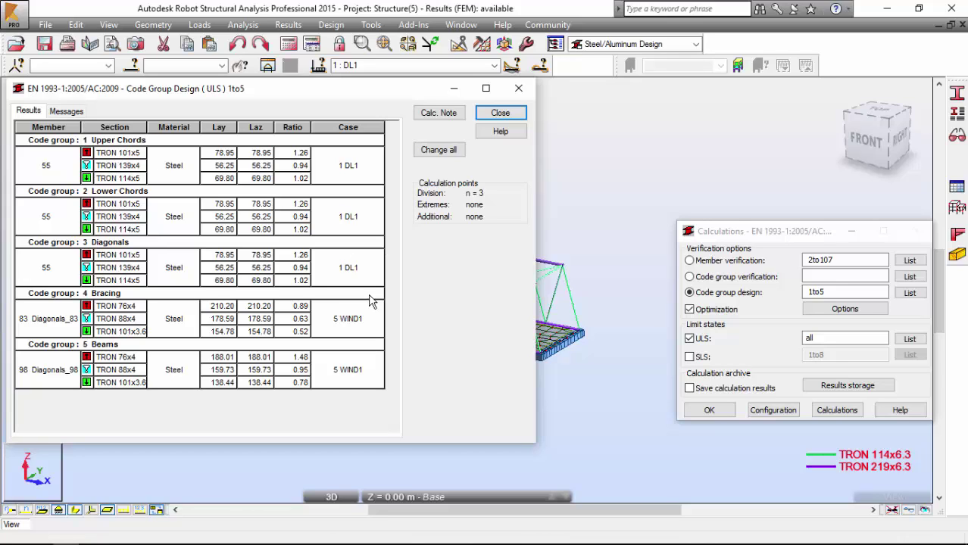
left_click(440, 151)
left_click_drag(363, 98, 374, 59)
middle_click_drag(740, 165, 791, 89)
left_click_drag(773, 238, 718, 249)
left_click(462, 110)
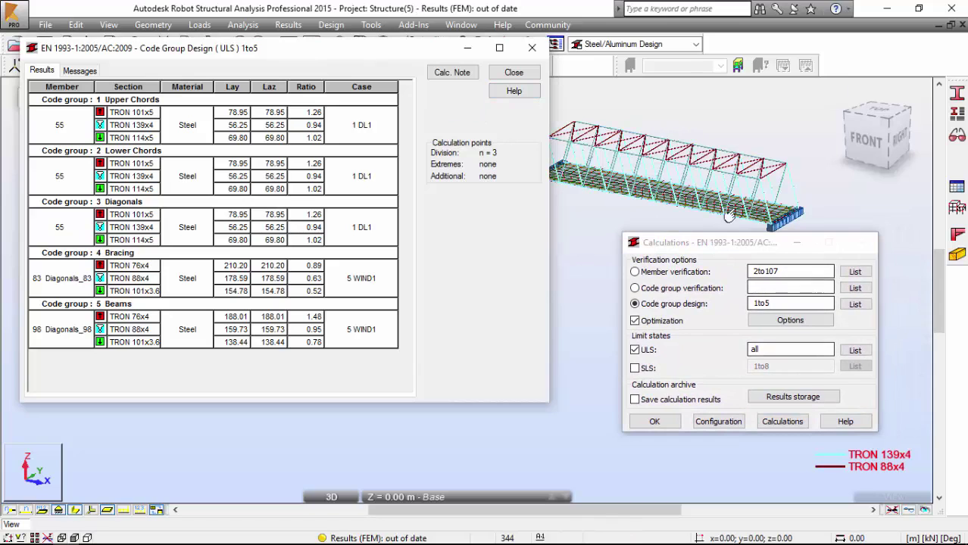
Step: Close the code group design results and recalculate the structure with the changed sections
scroll(671, 152, "up", 2)
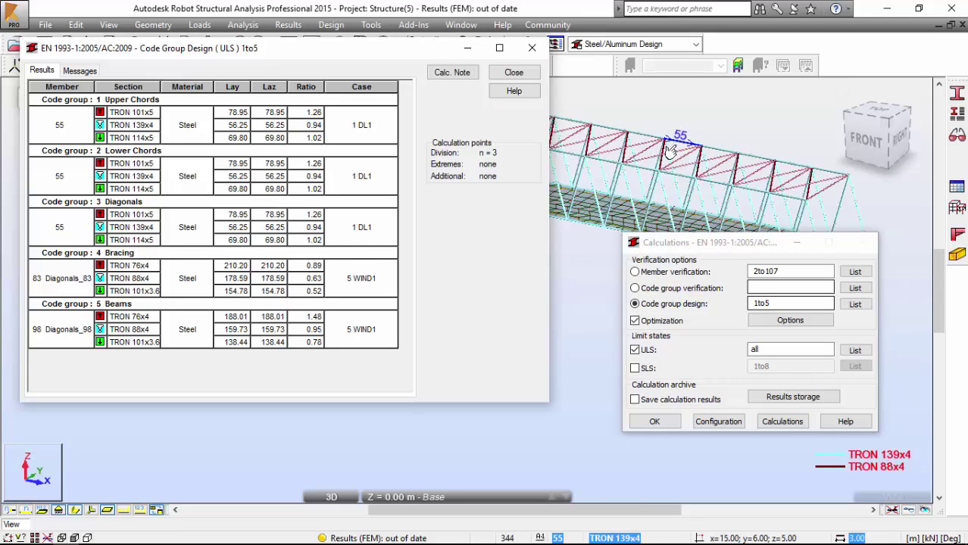
scroll(671, 152, "down", 1)
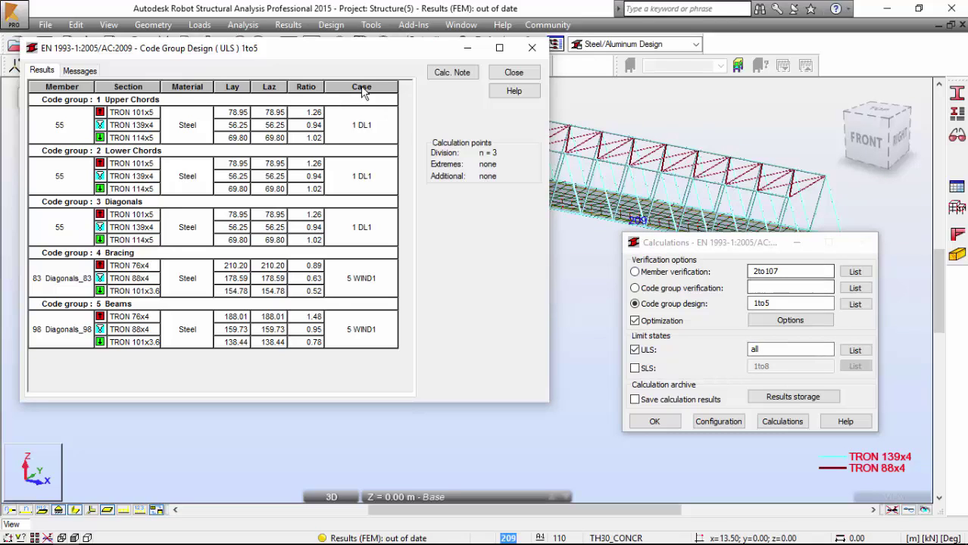
left_click(532, 49)
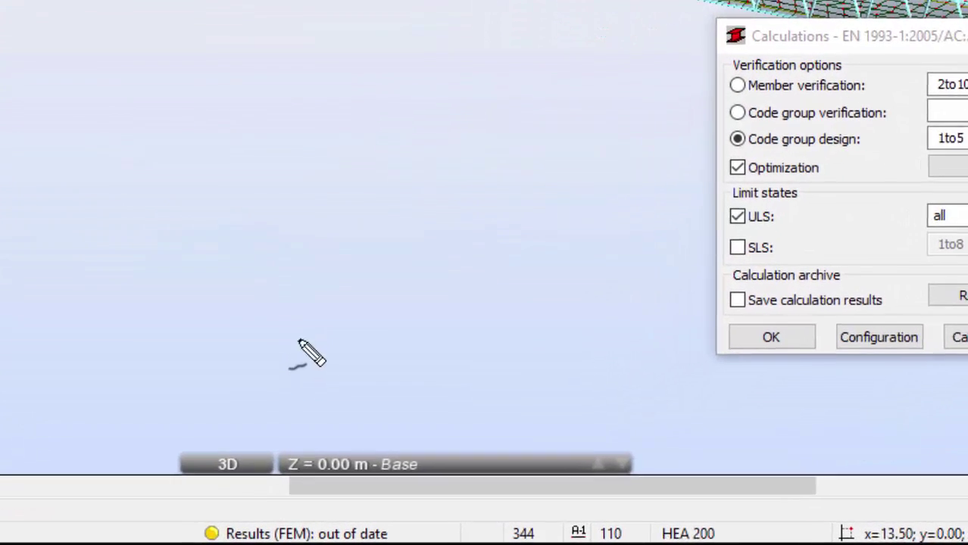
left_click_drag(379, 405, 370, 521)
left_click_drag(267, 489, 295, 491)
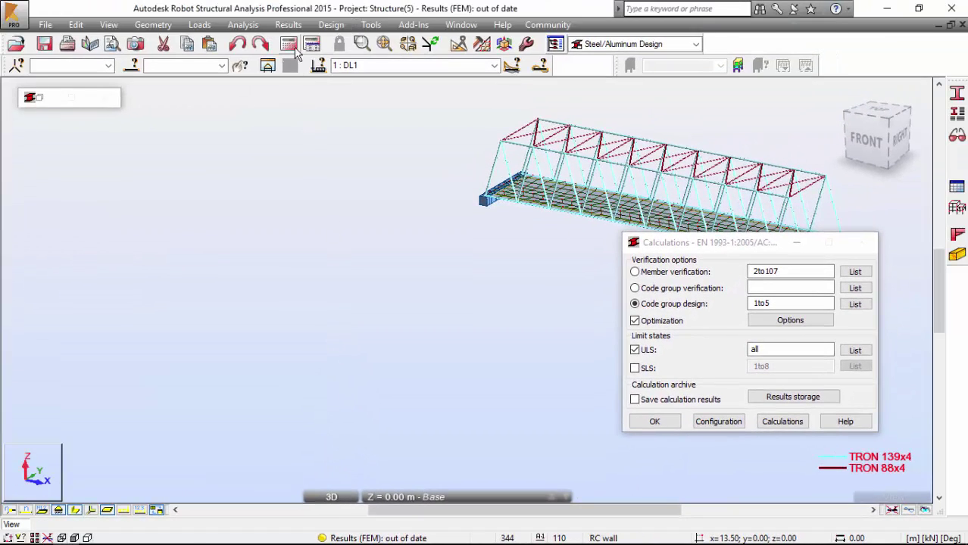
left_click(654, 422)
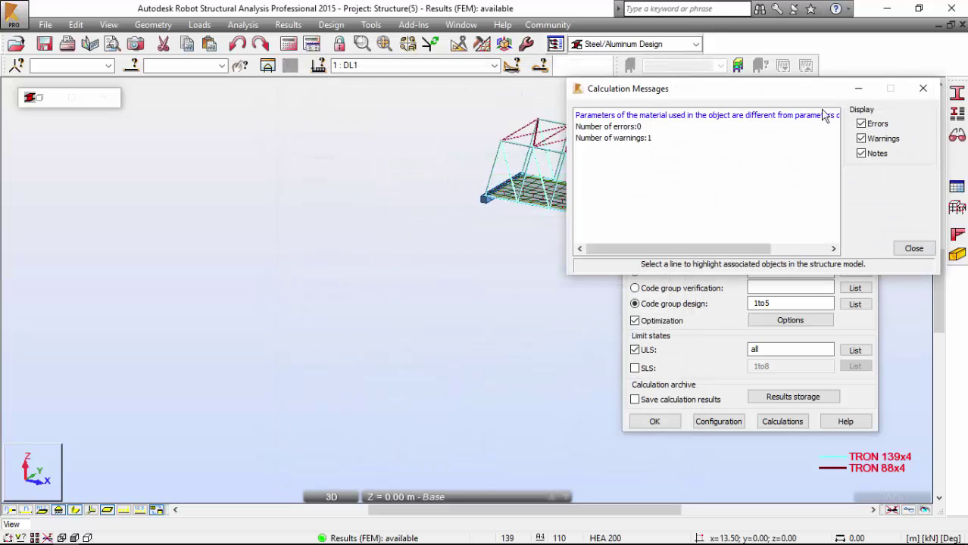
Step: Rerun the code group design for groups 1to5 and change all groups to the calculated sections
left_click(924, 88)
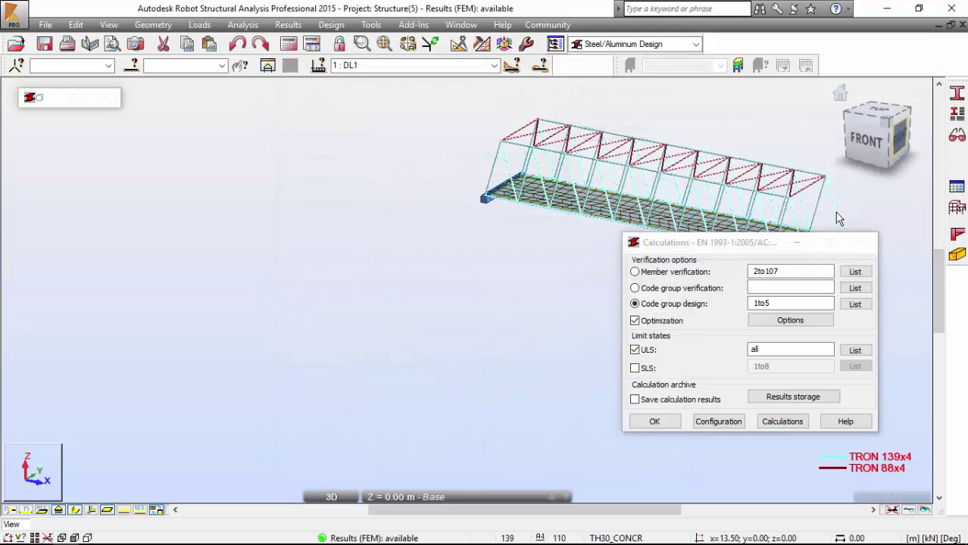
left_click(788, 422)
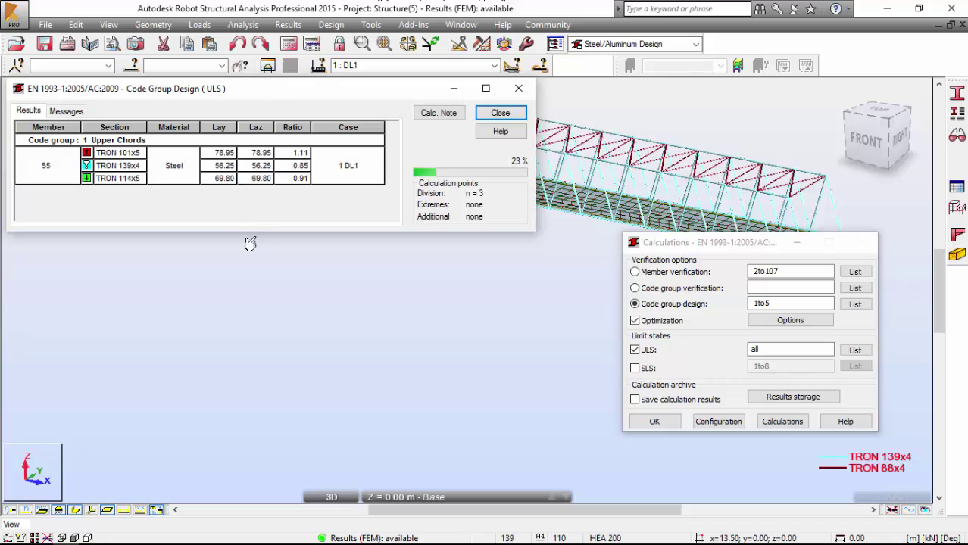
left_click_drag(261, 232, 268, 443)
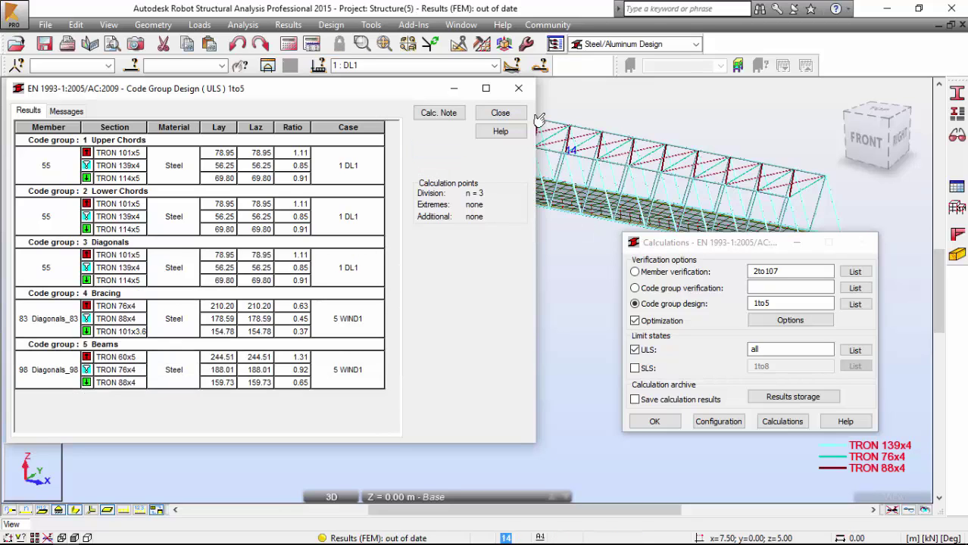
left_click(520, 91)
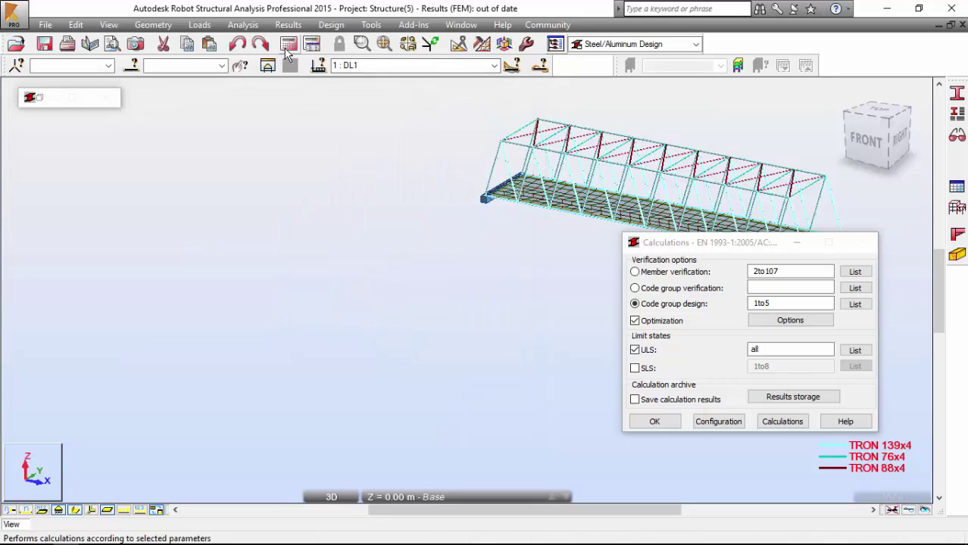
Step: Recalculate the structure, and repeat the code group design with the calculated sections applied to all groups
left_click(783, 422)
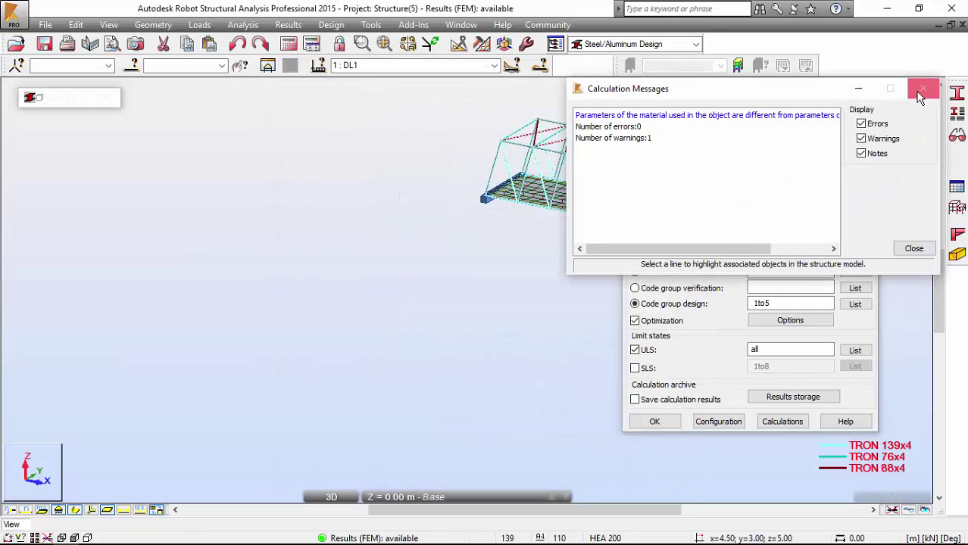
left_click(920, 88)
left_click(783, 422)
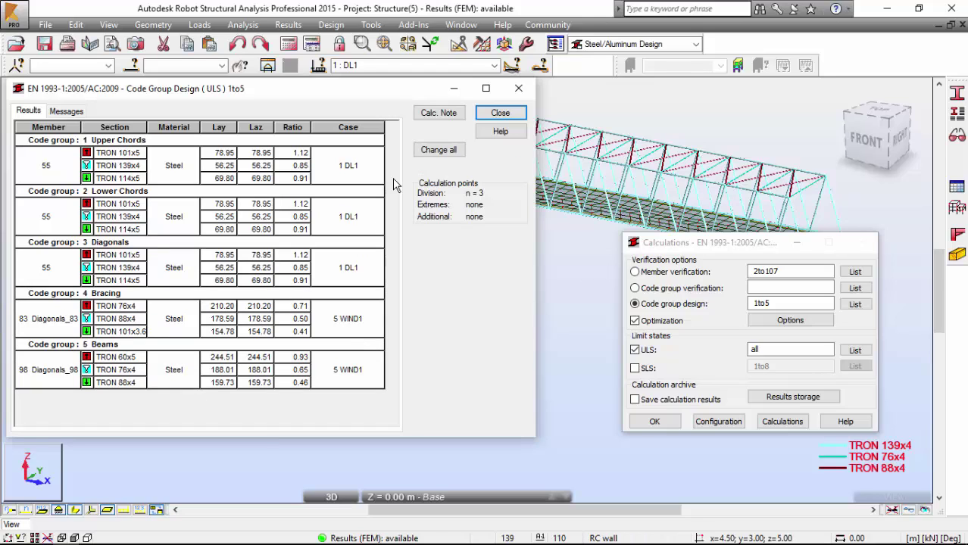
left_click(437, 151)
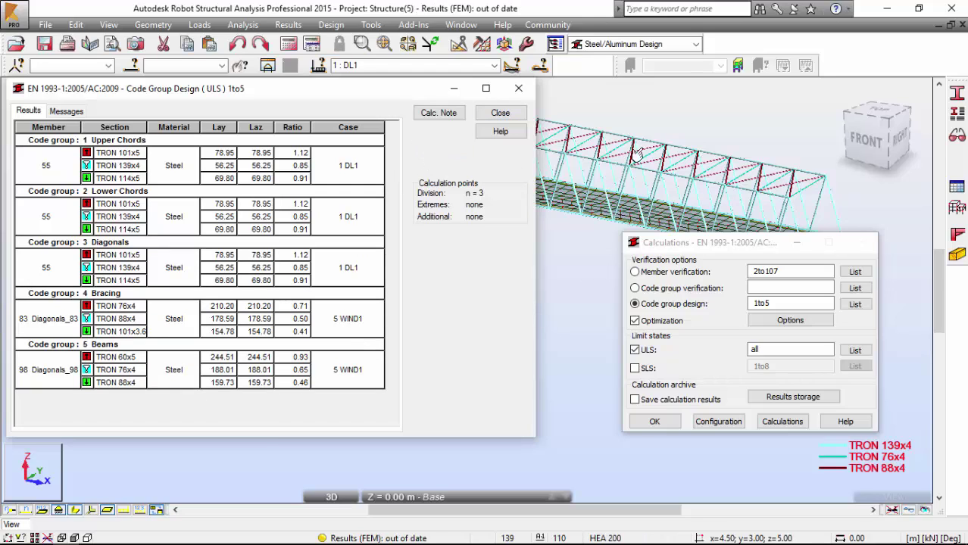
left_click(518, 88)
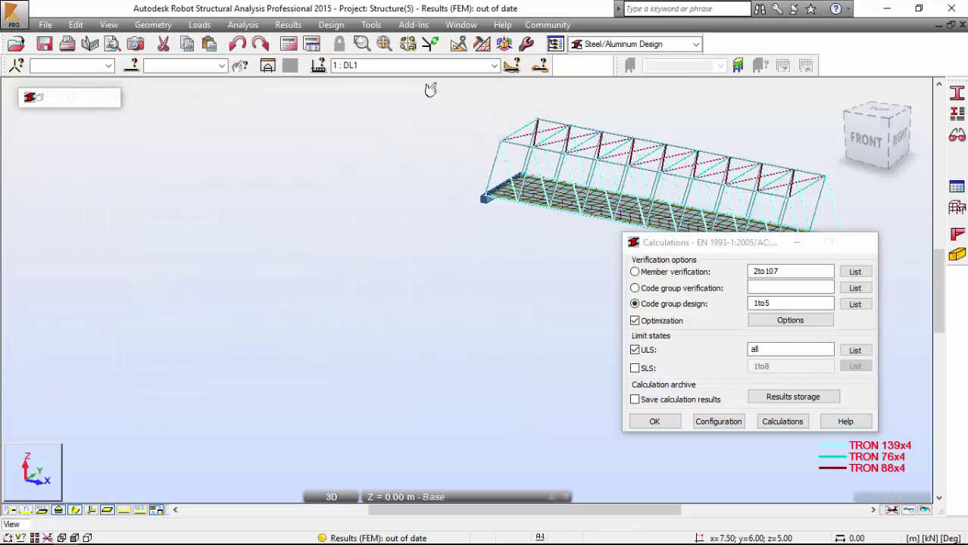
Step: Recalculate the structure with the latest sections and dismiss the calculation messages
left_click(783, 421)
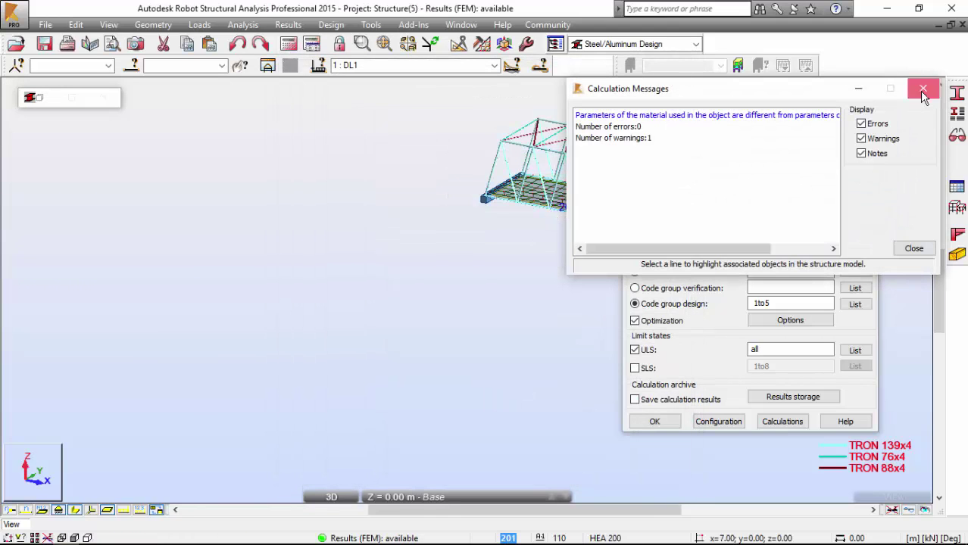
left_click(922, 92)
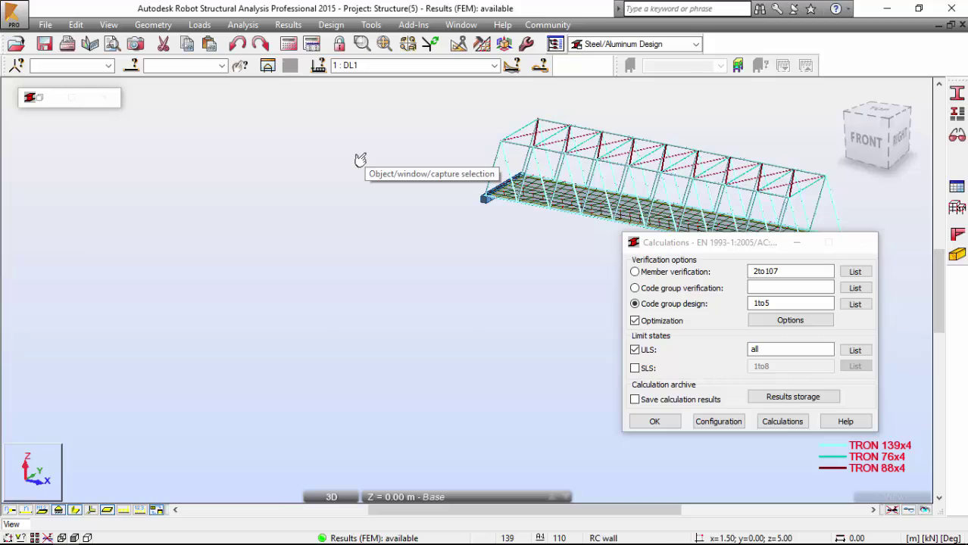
middle_click_drag(363, 158, 320, 309)
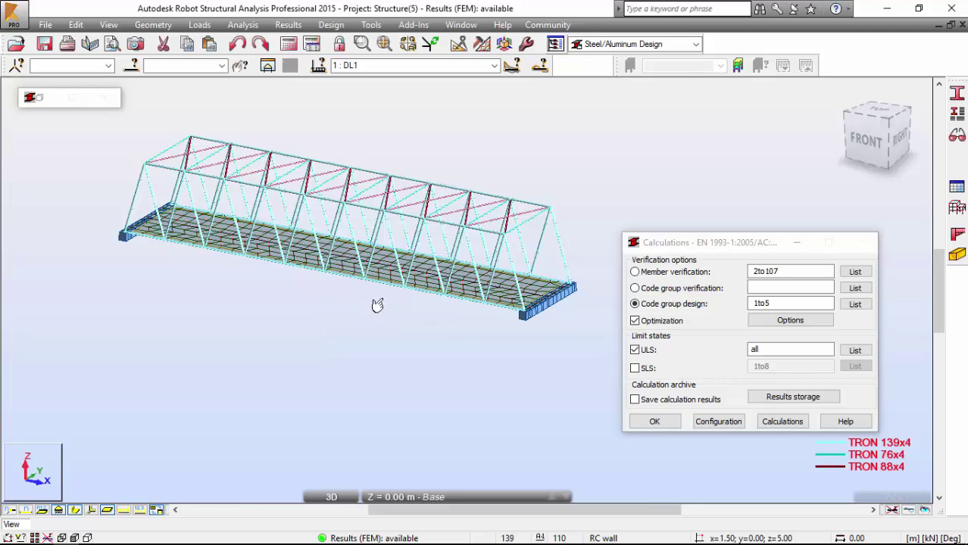
Step: Set the calculation to code group verification of groups 1to5 with ULS load cases 1to8
left_click(680, 290)
left_click(770, 303)
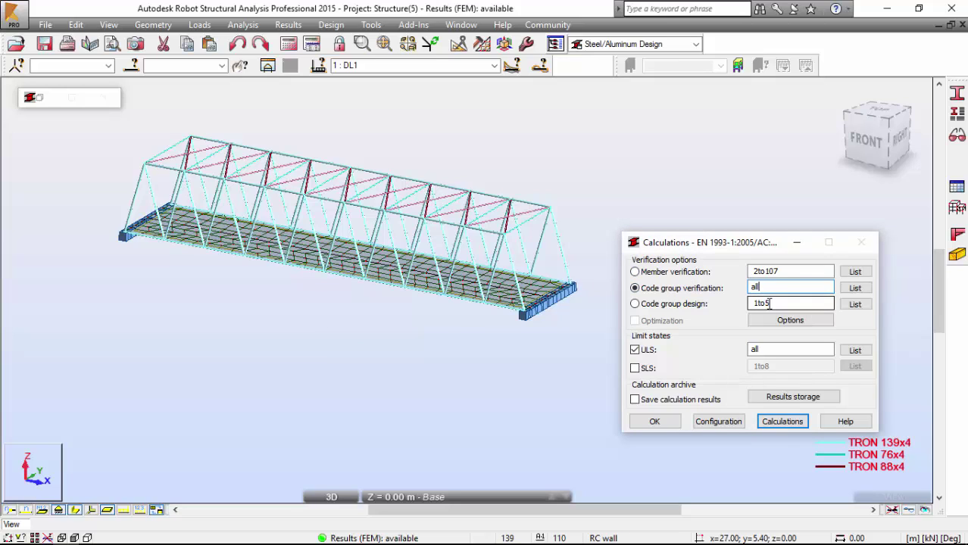
left_click(856, 350)
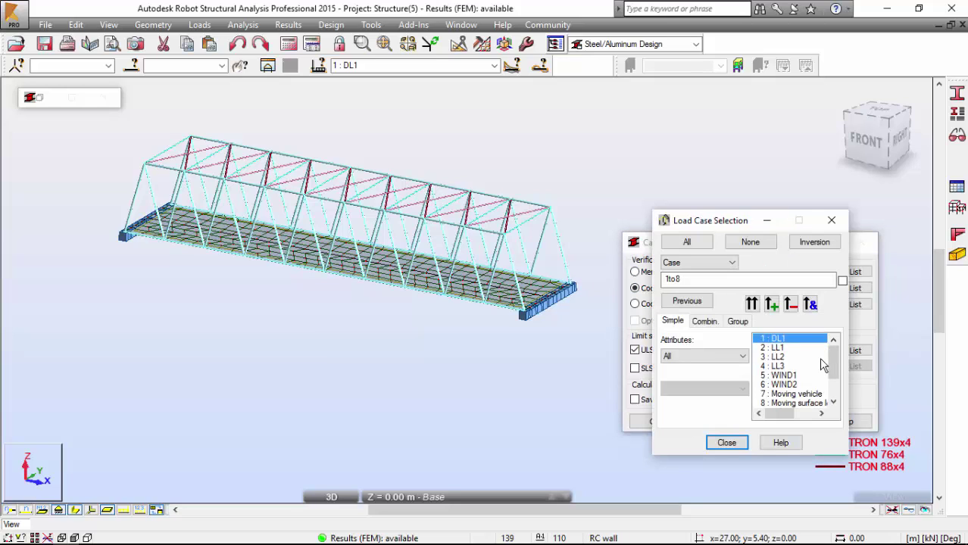
scroll(824, 366, "down", 3)
left_click(788, 401, "shift")
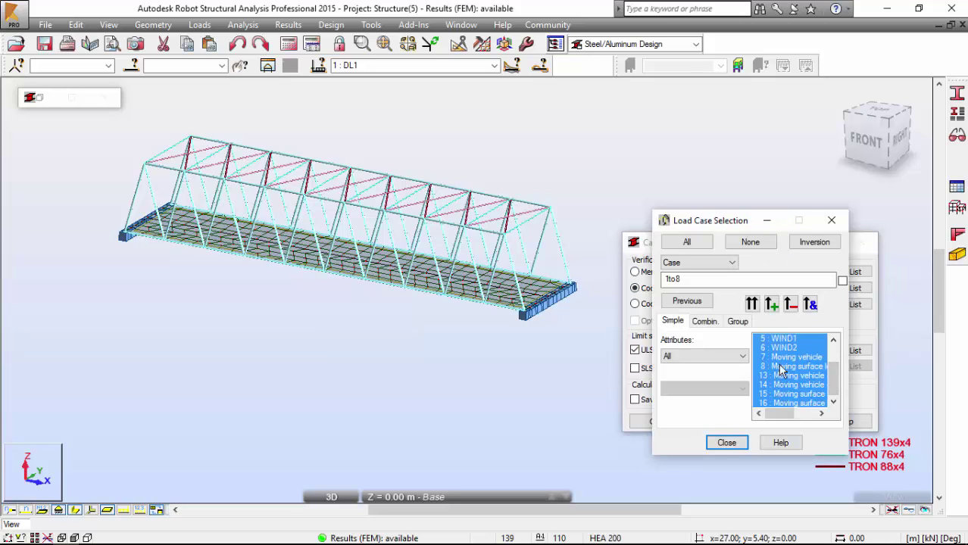
left_click(751, 305)
left_click(726, 442)
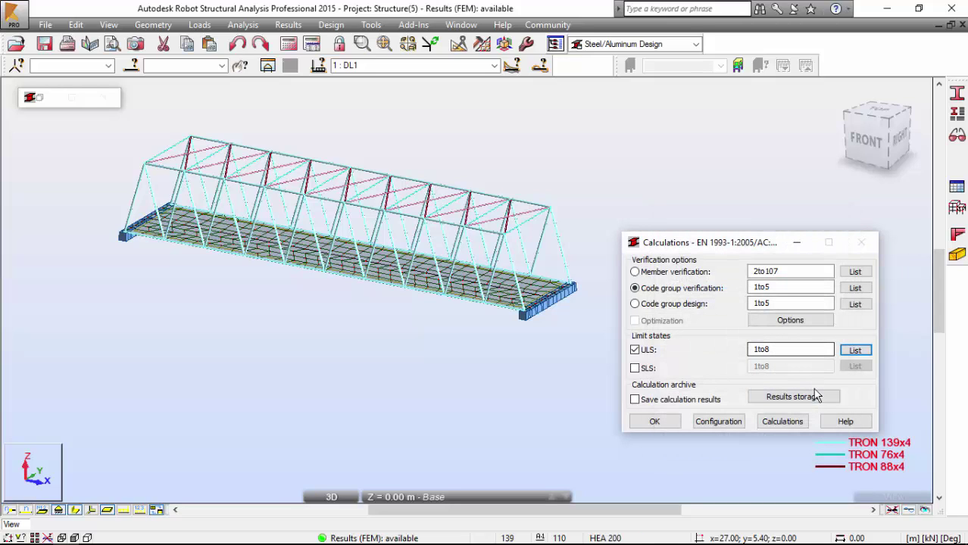
Step: Run the code group verification, enlarge its window to review every group's results, and close it
left_click(781, 422)
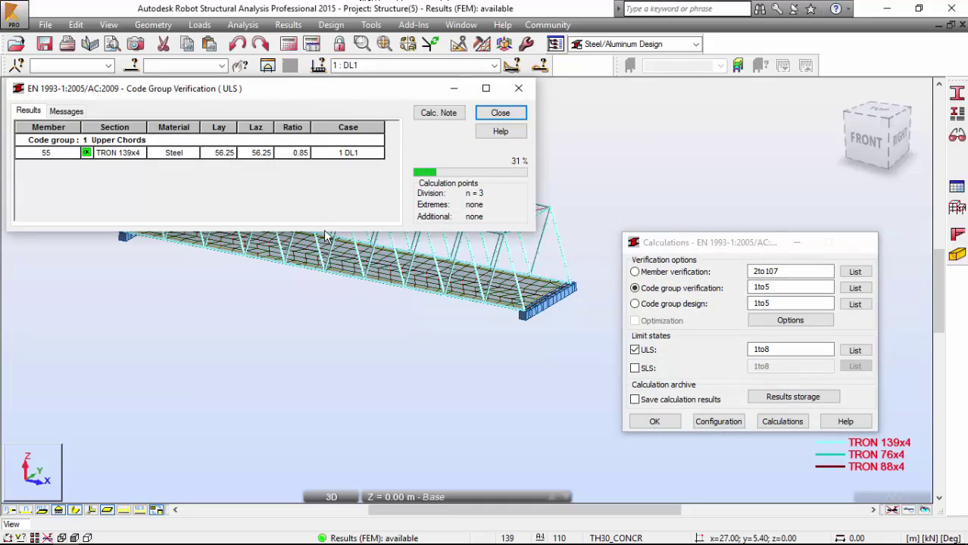
left_click_drag(323, 236, 330, 406)
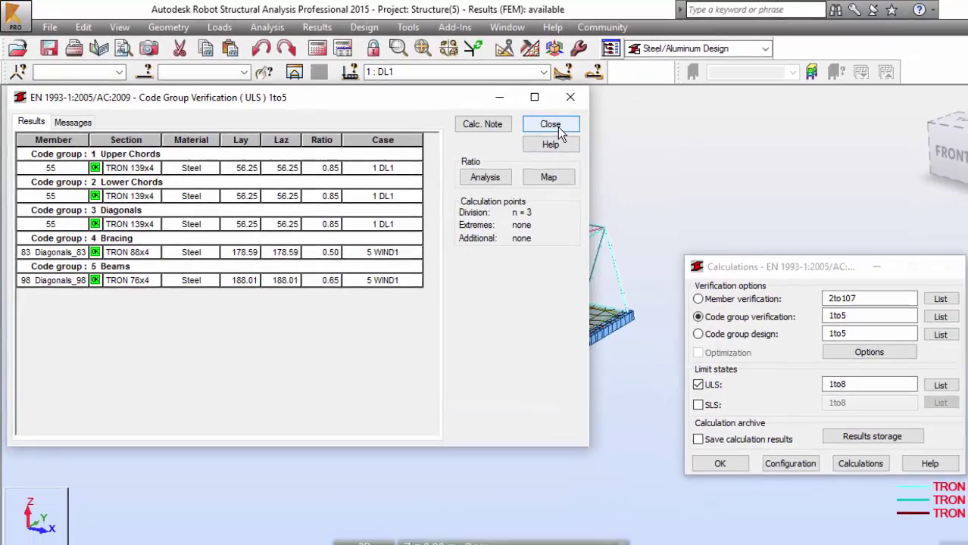
left_click(550, 125)
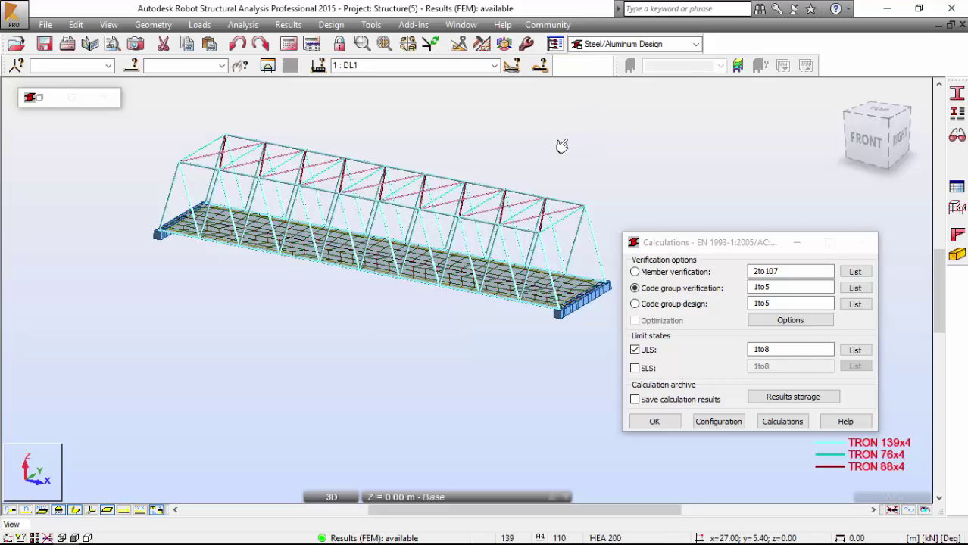
Step: Switch to the training manual in Adobe Acrobat Reader and find section 11.4 Time History Analysis
key("alt+Tab")
scroll(551, 156, "down", 10)
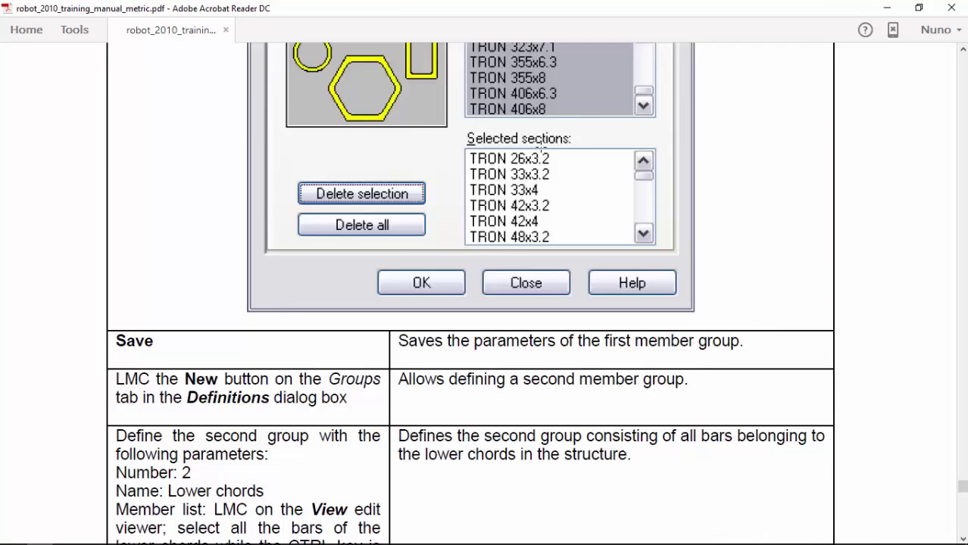
scroll(541, 148, "down", 20)
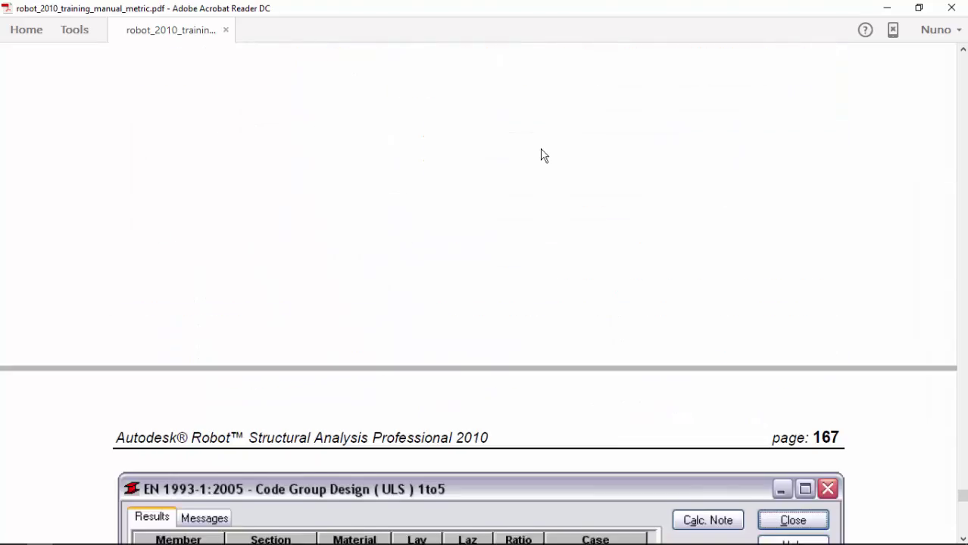
scroll(540, 155, "down", 15)
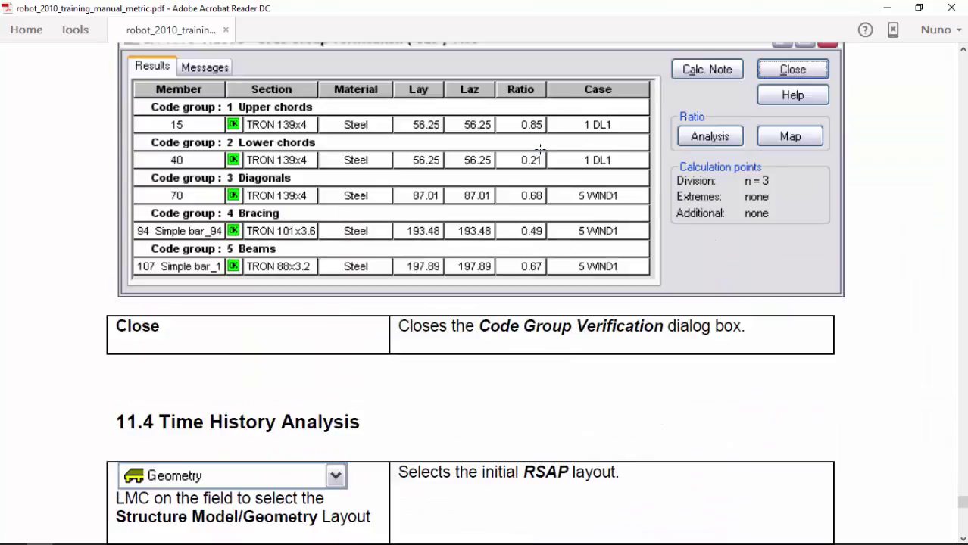
scroll(541, 151, "down", 8)
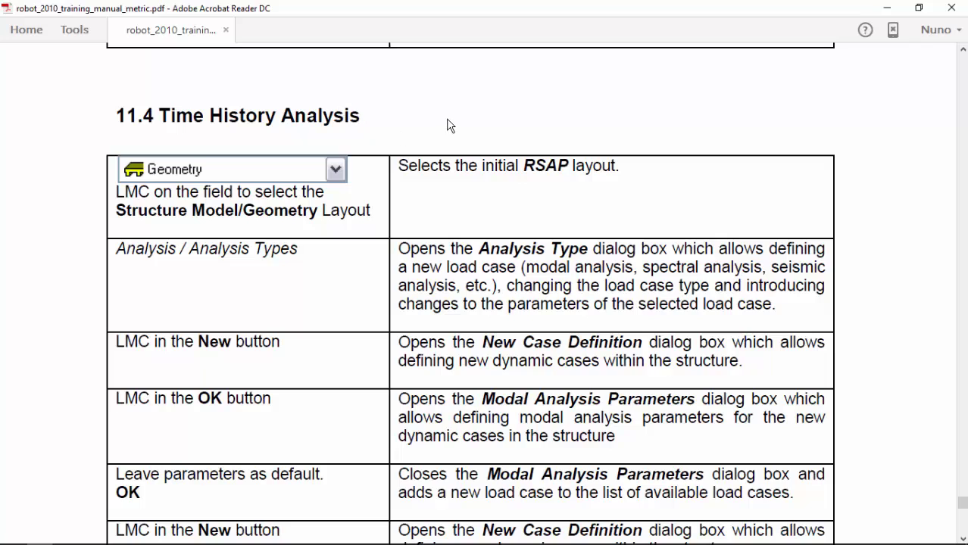